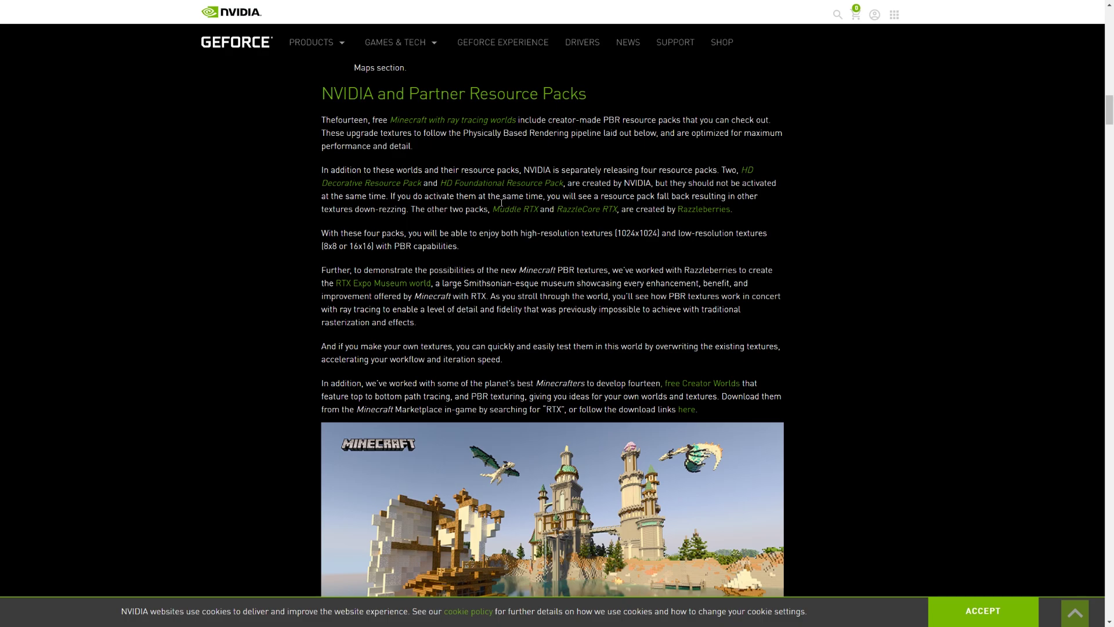
Step: Switch to the WinRAR archive of the NVIDIA HD foundational resource pack and examine its HD_Foundational_Resource_Pack folder
key("alt+Tab")
key("alt+Tab")
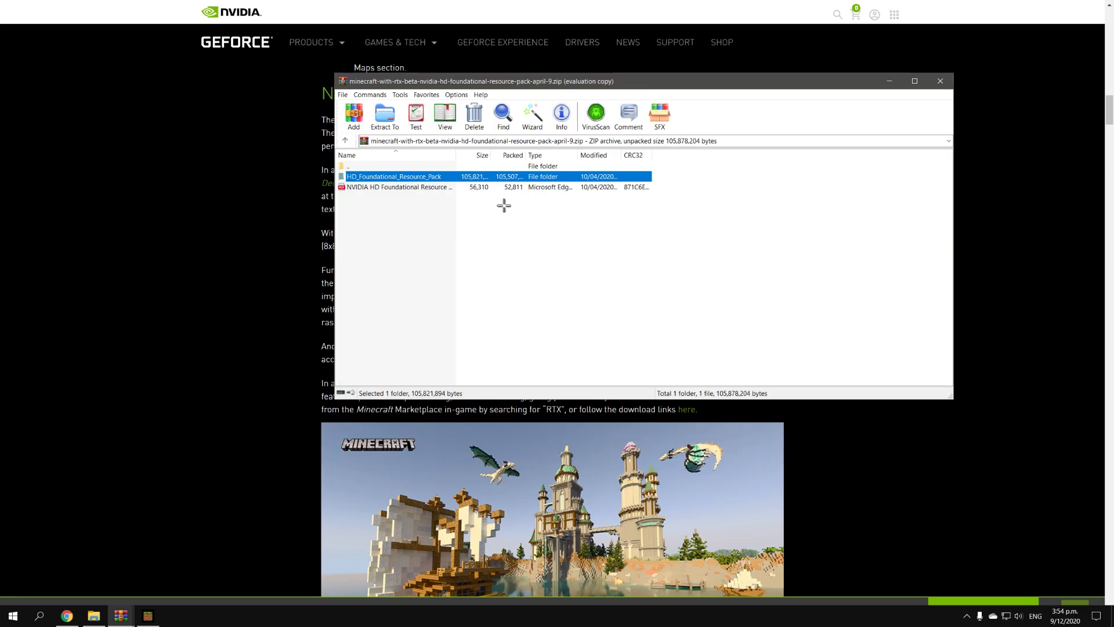
left_click(430, 187)
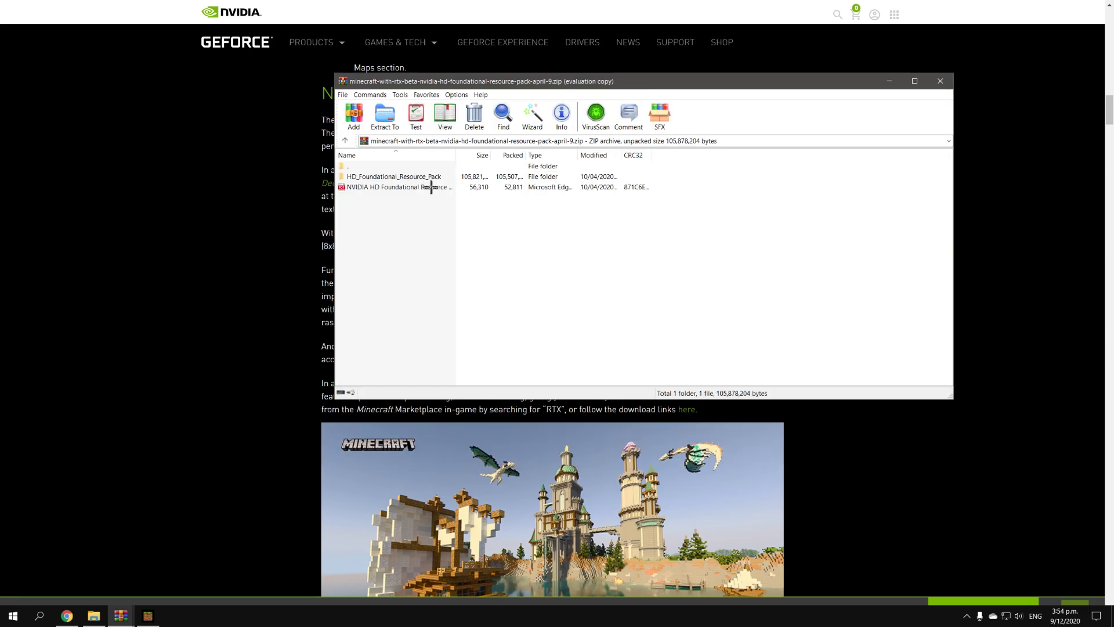
left_click(431, 179)
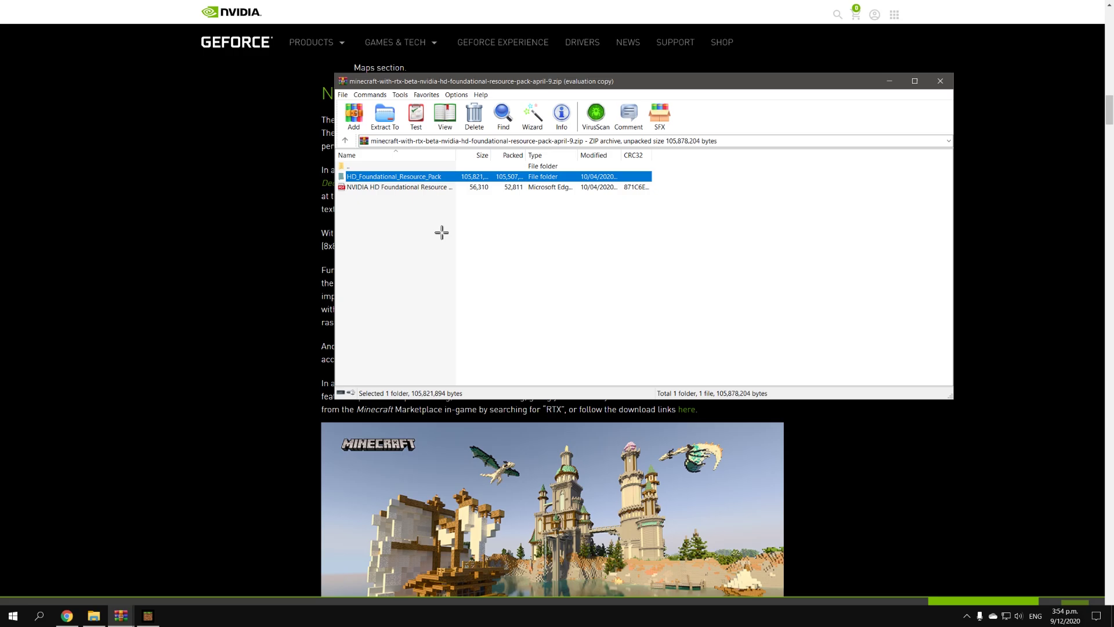
left_click(442, 232)
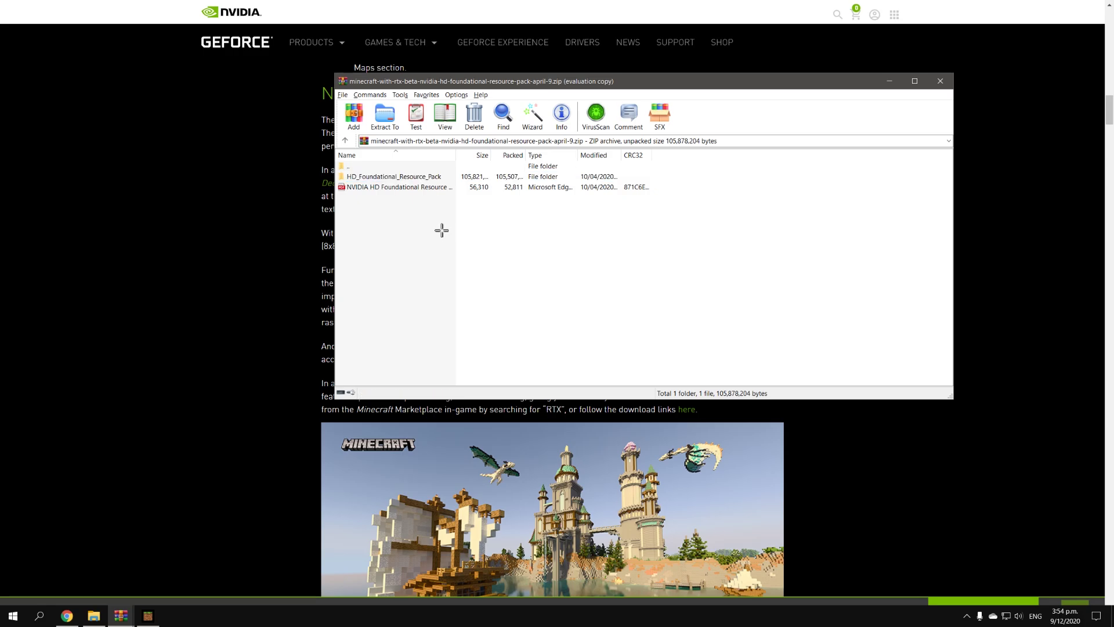
Step: Switch to File Explorer, open the resource_packs folder inside com.mojang, and bring the resource pack archive back in front
key("alt+Tab")
key("Tab")
key("Tab")
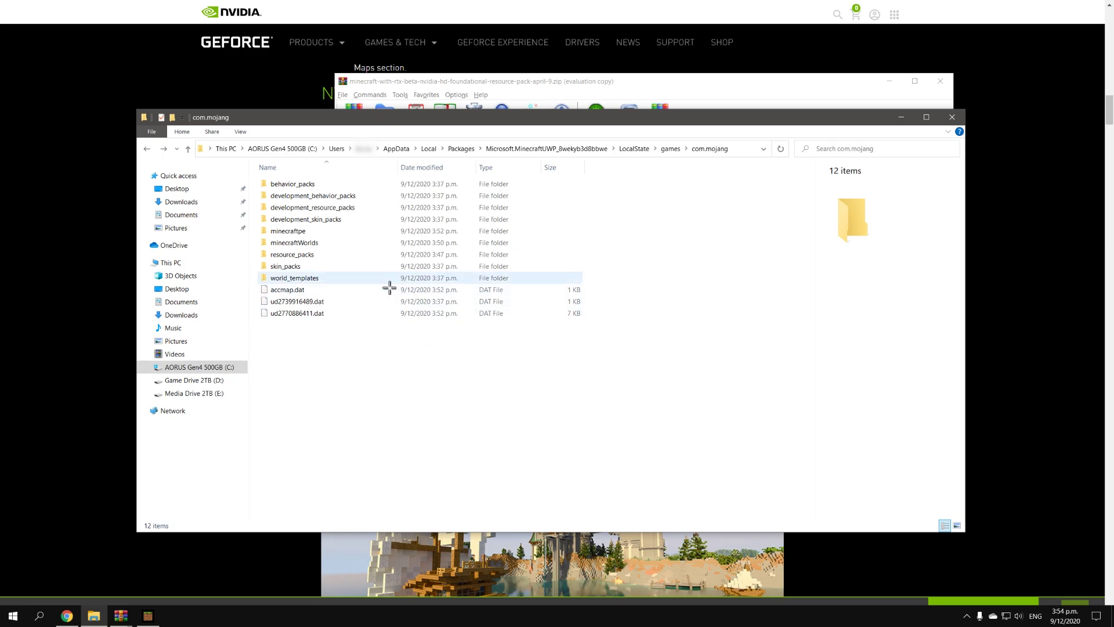
double_click(393, 258)
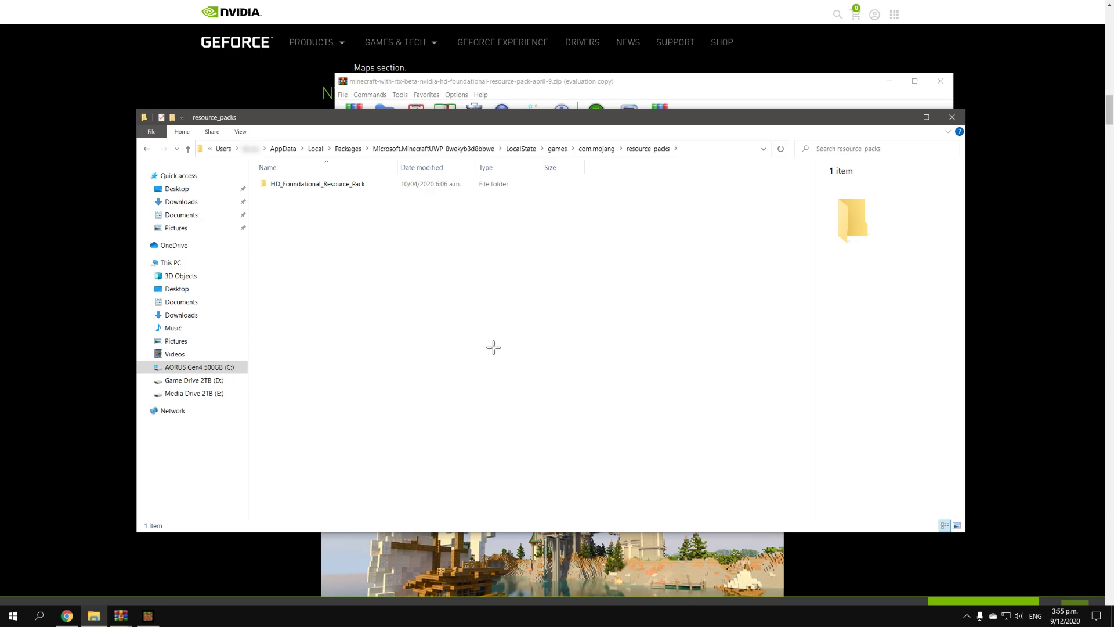
left_click(571, 100)
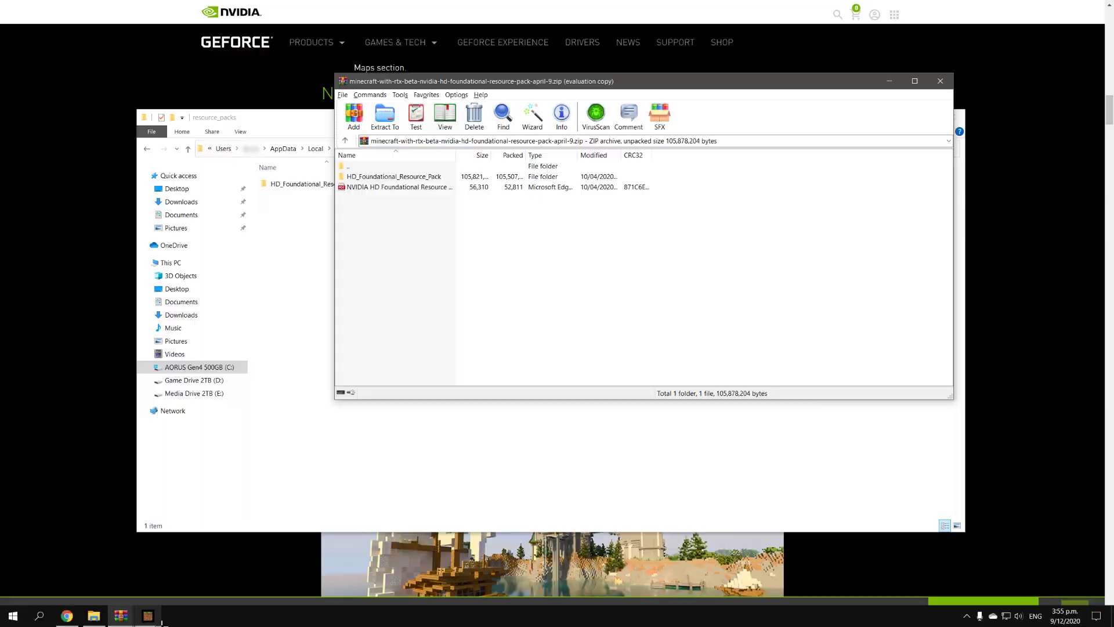
Step: Switch to Minecraft and start setting up a new world without a template
left_click(160, 621)
left_click(557, 348)
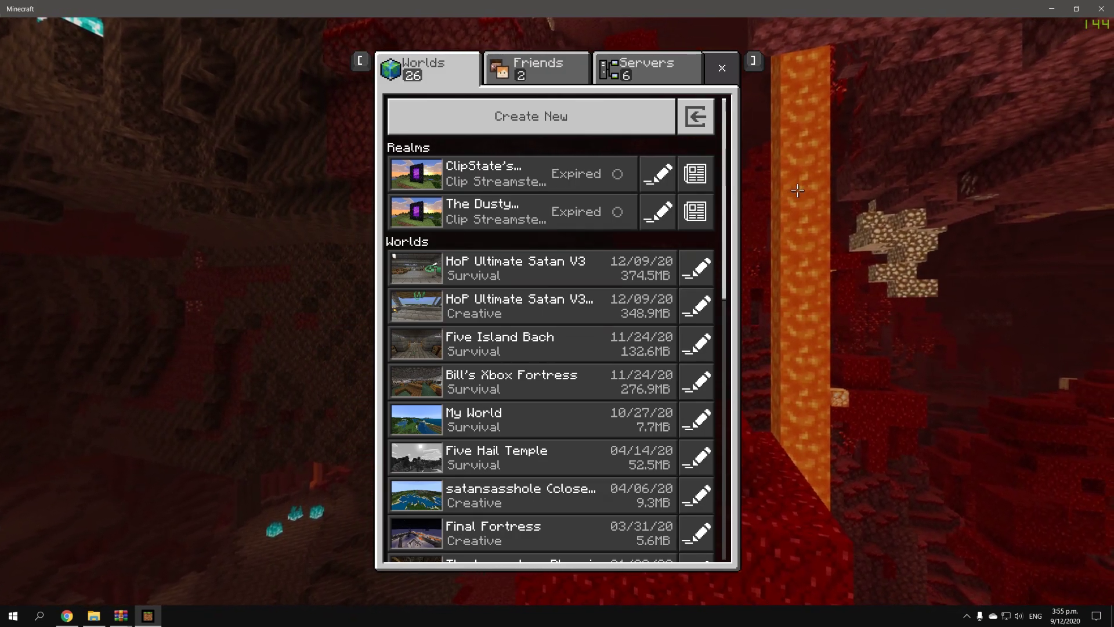
left_click(491, 119)
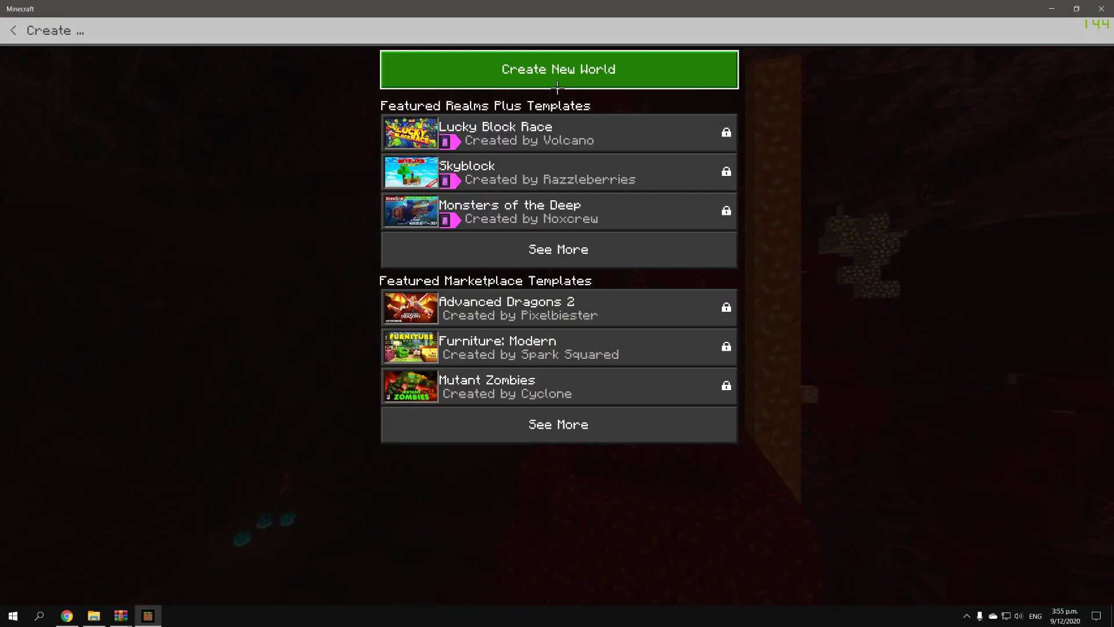
left_click(557, 87)
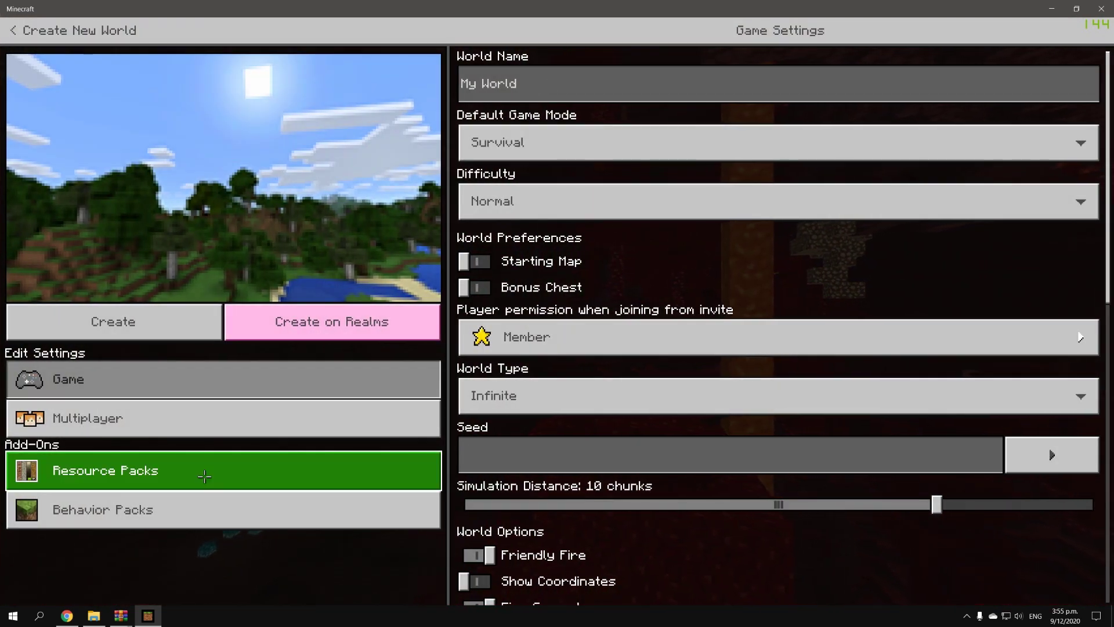
Step: Activate the NVIDIA HD Foundational RP resource pack for the new world
left_click(204, 476)
left_click(944, 142)
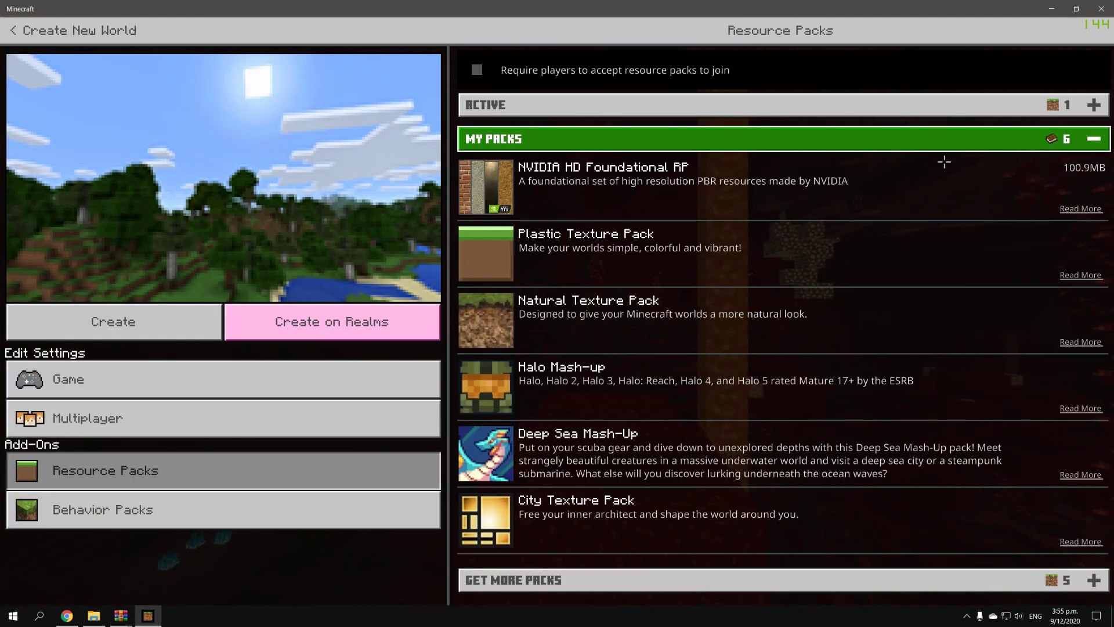
left_click(760, 192)
left_click(763, 235)
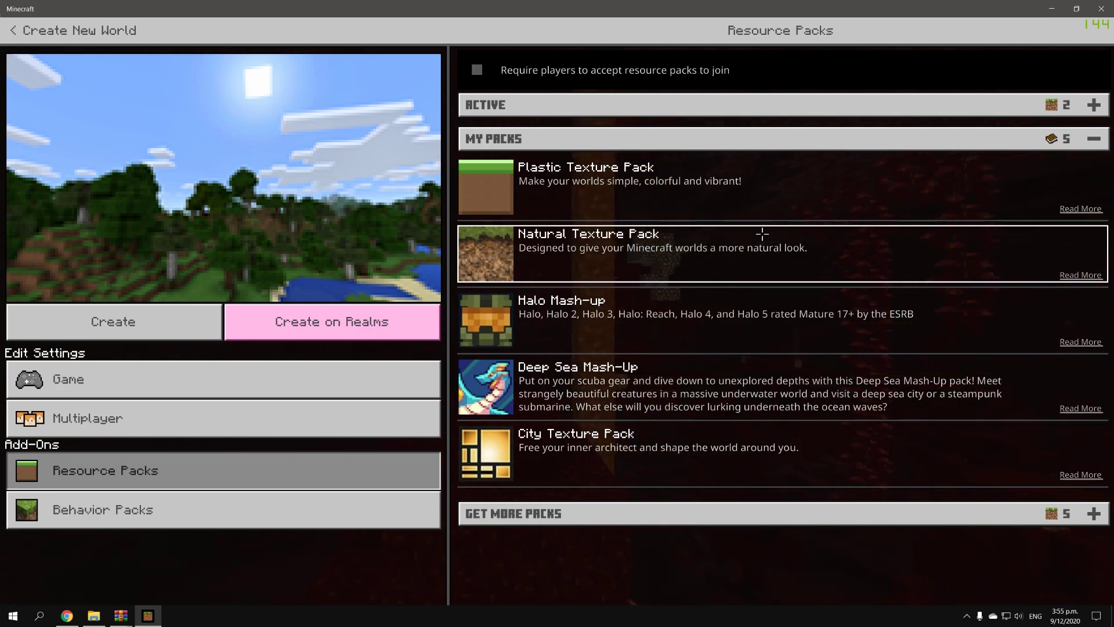
Step: Set the new world's difficulty to Hard and enable Starting Map and Bonus Chest
left_click(339, 383)
scroll(786, 274, "down", 1)
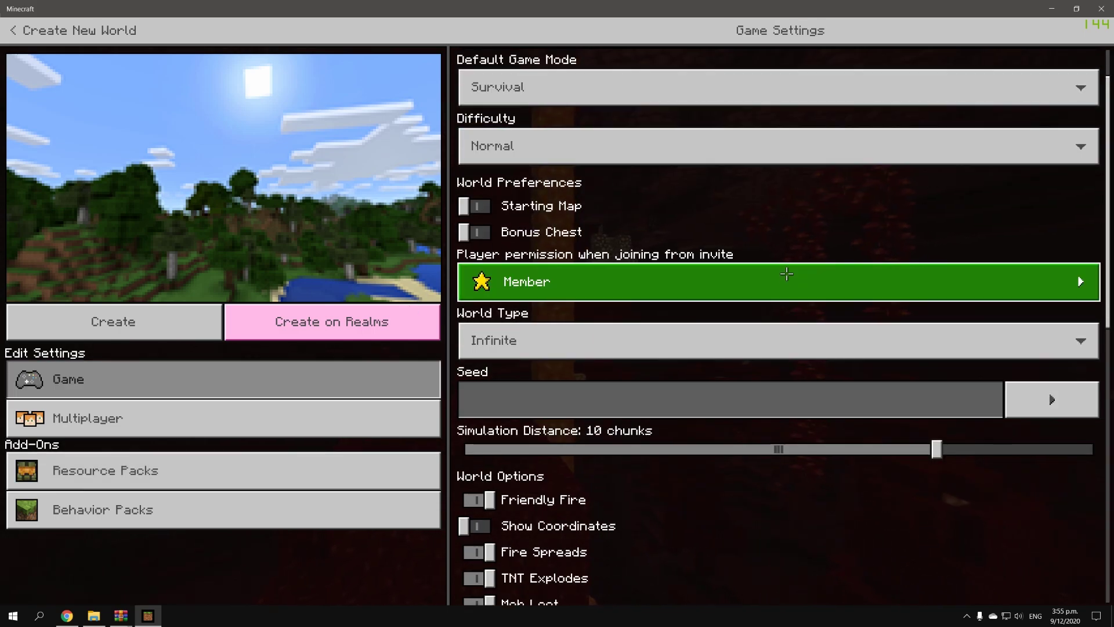
scroll(786, 274, "down", 1)
left_click(656, 72)
left_click(500, 133)
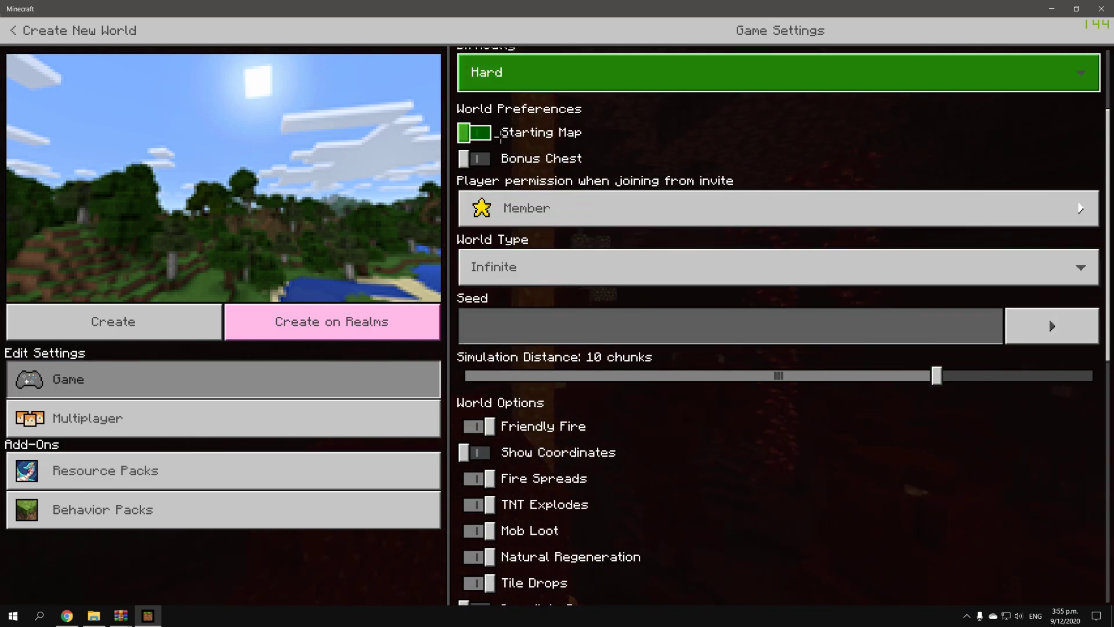
left_click(500, 134)
left_click(499, 158)
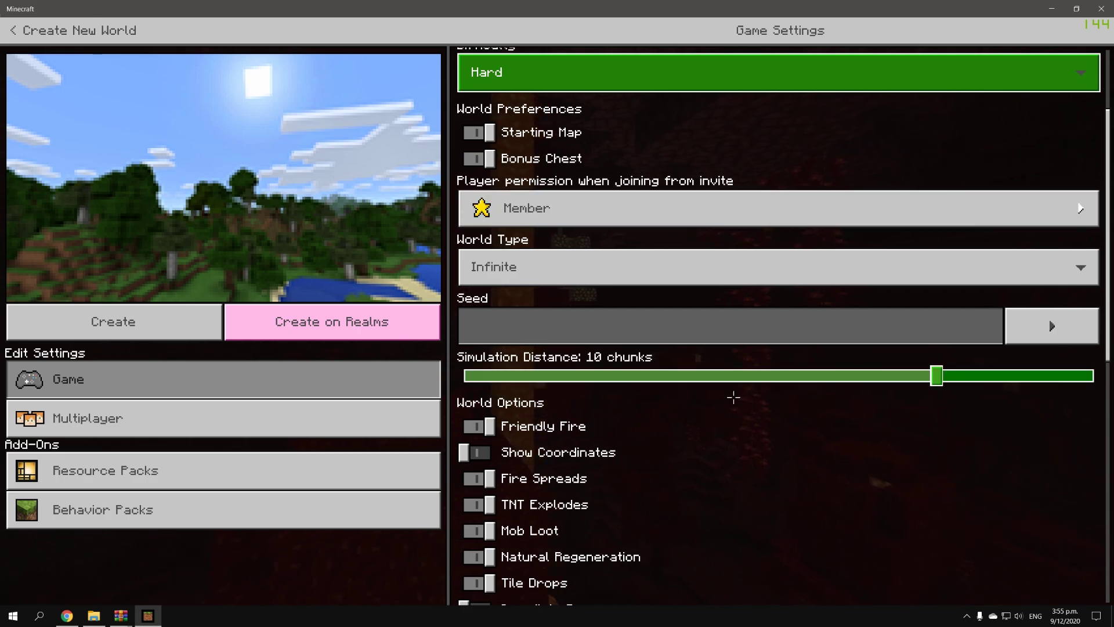
Step: Enable Show Coordinates and the Holiday Creator Features and Creation of Custom Biomes experiments, accepting experimental gameplay
left_click(719, 455)
scroll(719, 461, "down", 1)
scroll(612, 397, "down", 1)
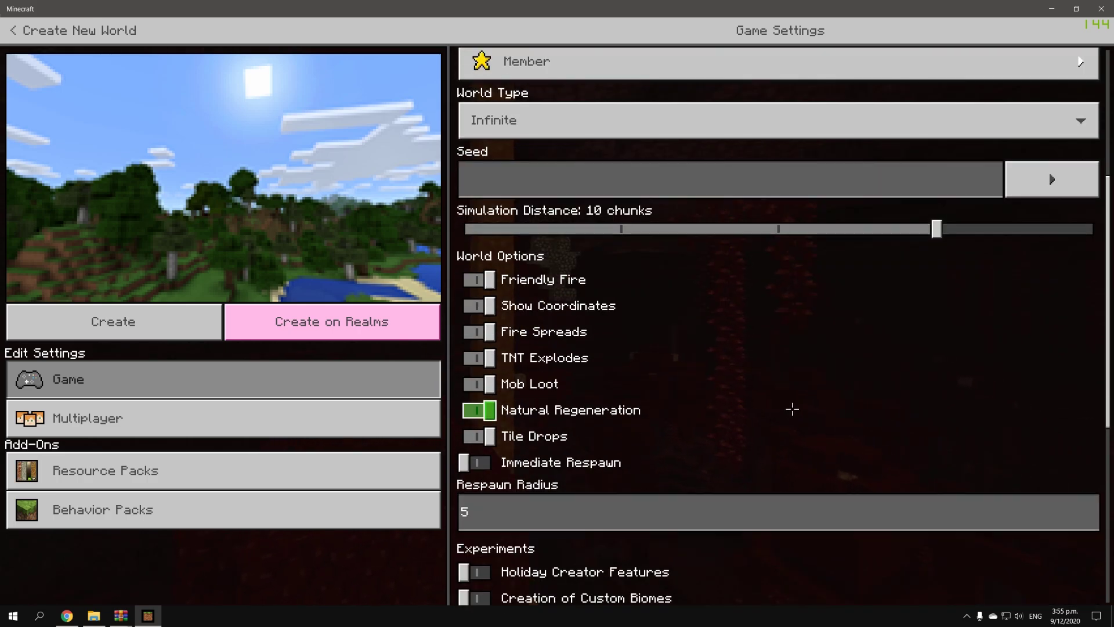
scroll(789, 405, "down", 5)
left_click(476, 241)
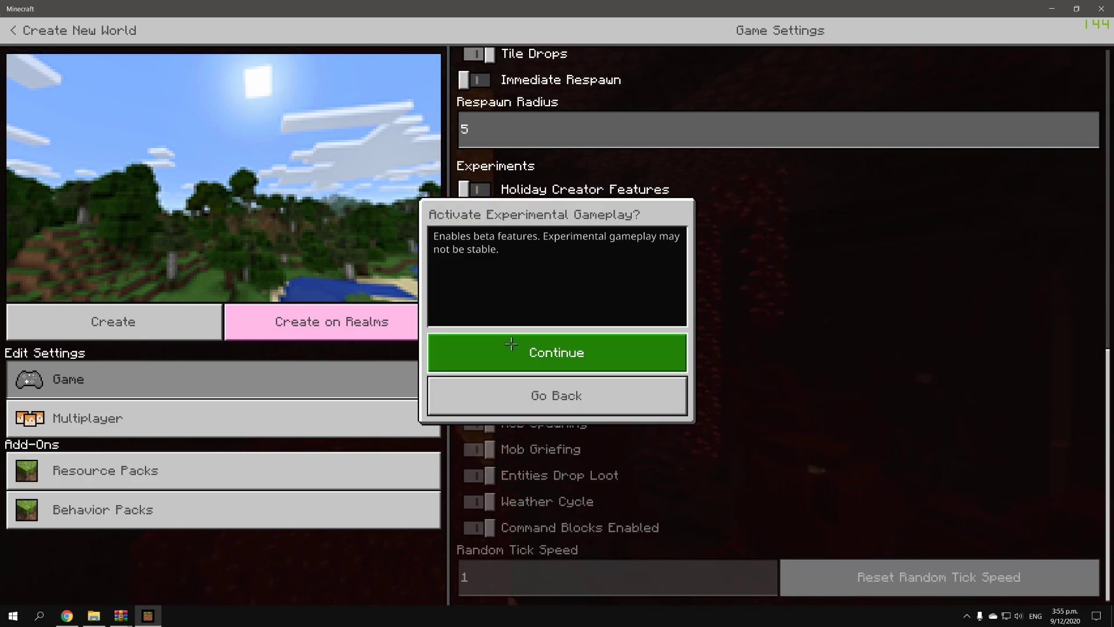
left_click(511, 344)
Step: Name the world with the player's first name in possessive form, followed by "World RTX"
scroll(732, 361, "up", 4)
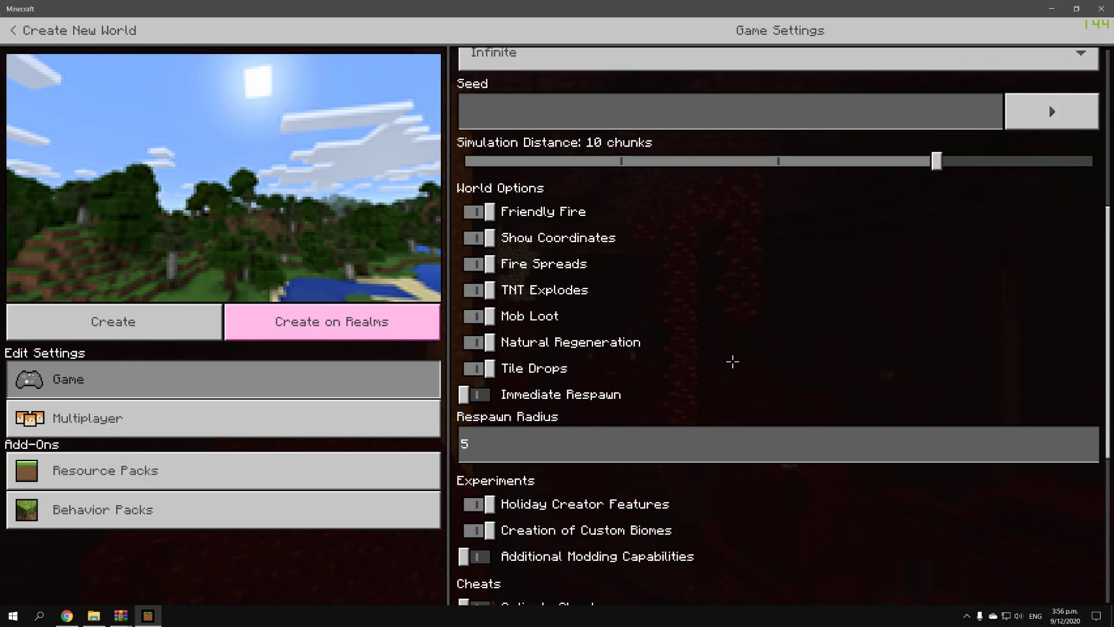
scroll(732, 362, "up", 5)
left_click(637, 102)
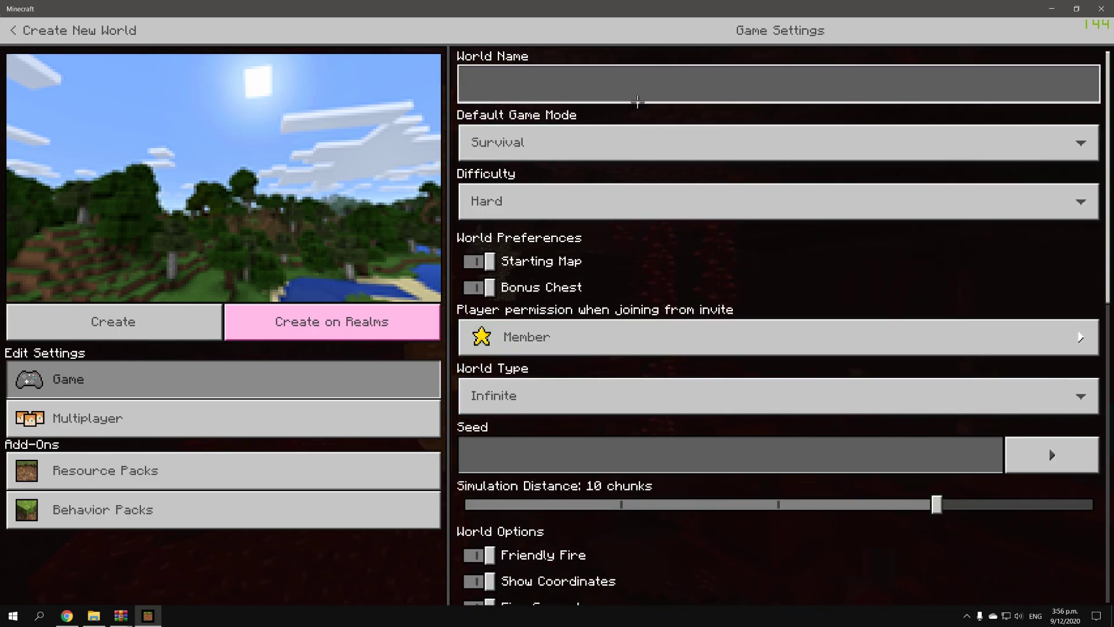
type("Jack")
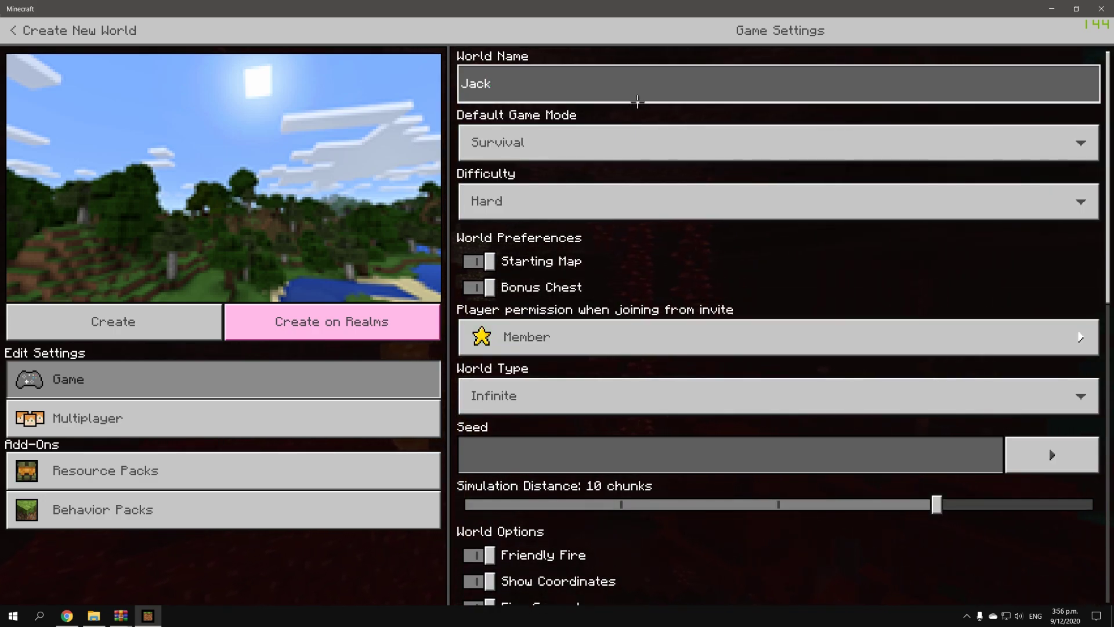
type("'s World")
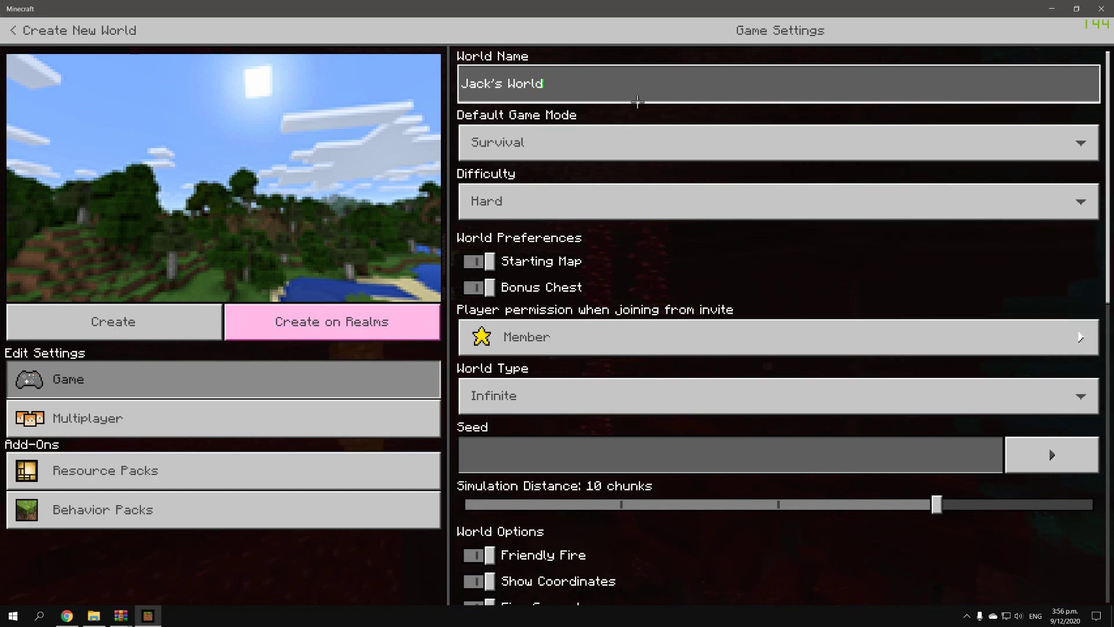
type("RT")
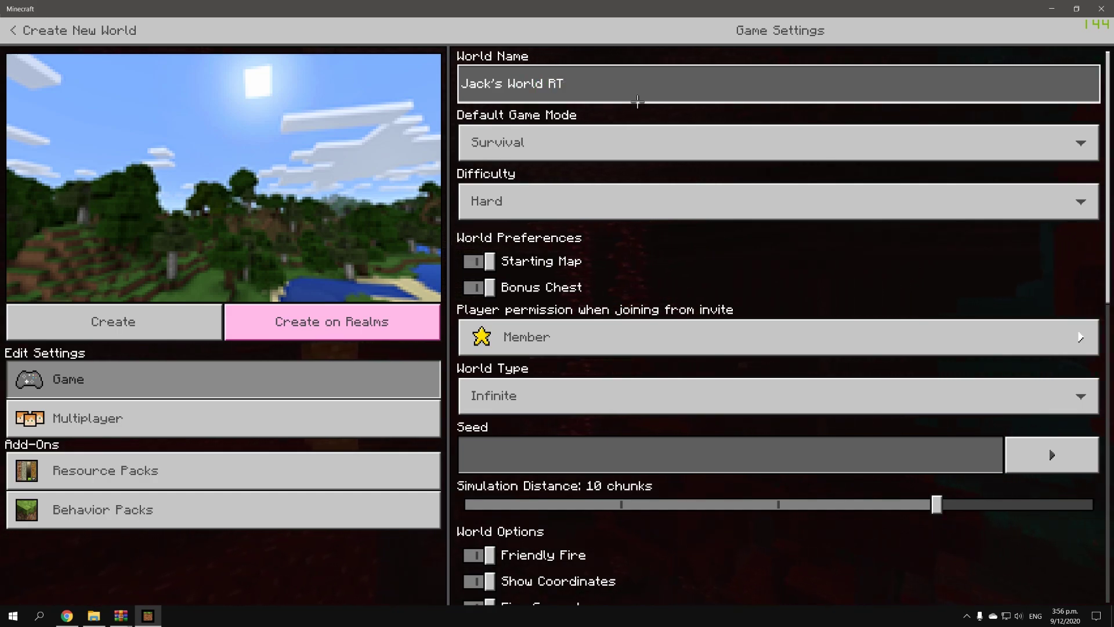
type("X")
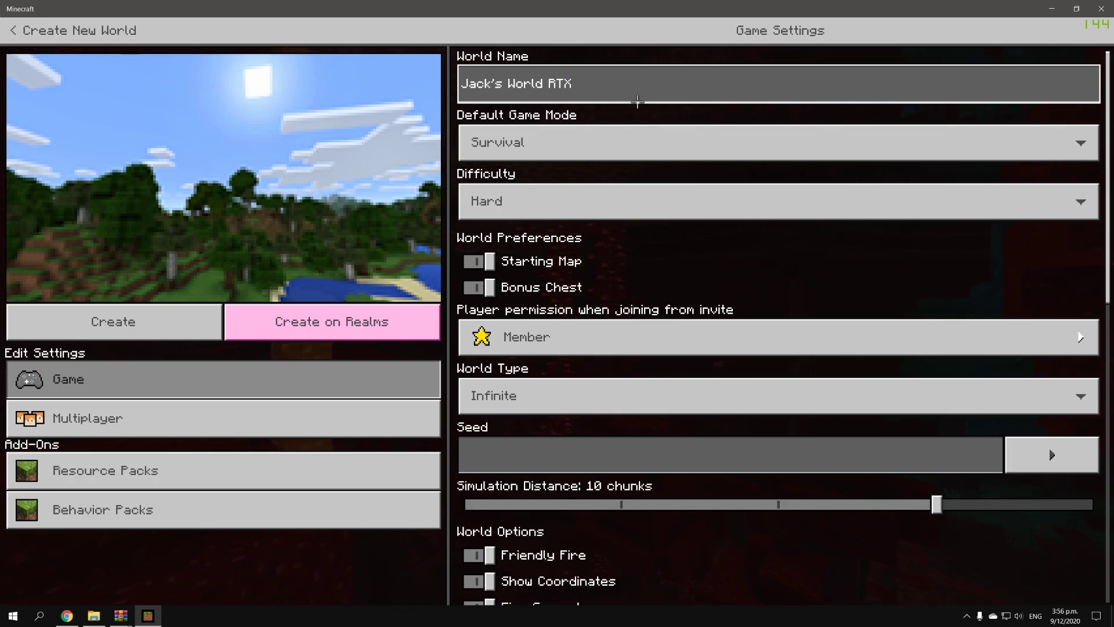
left_click(859, 289)
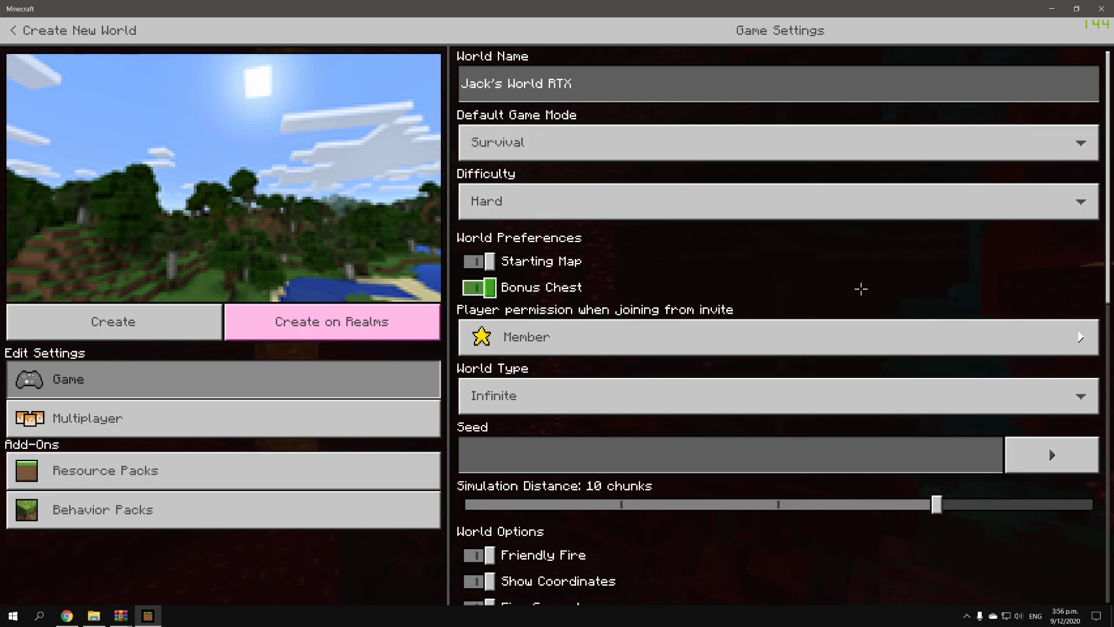
left_click(789, 287)
Step: Enter the player's first name as the world seed and create the world
left_click(879, 474)
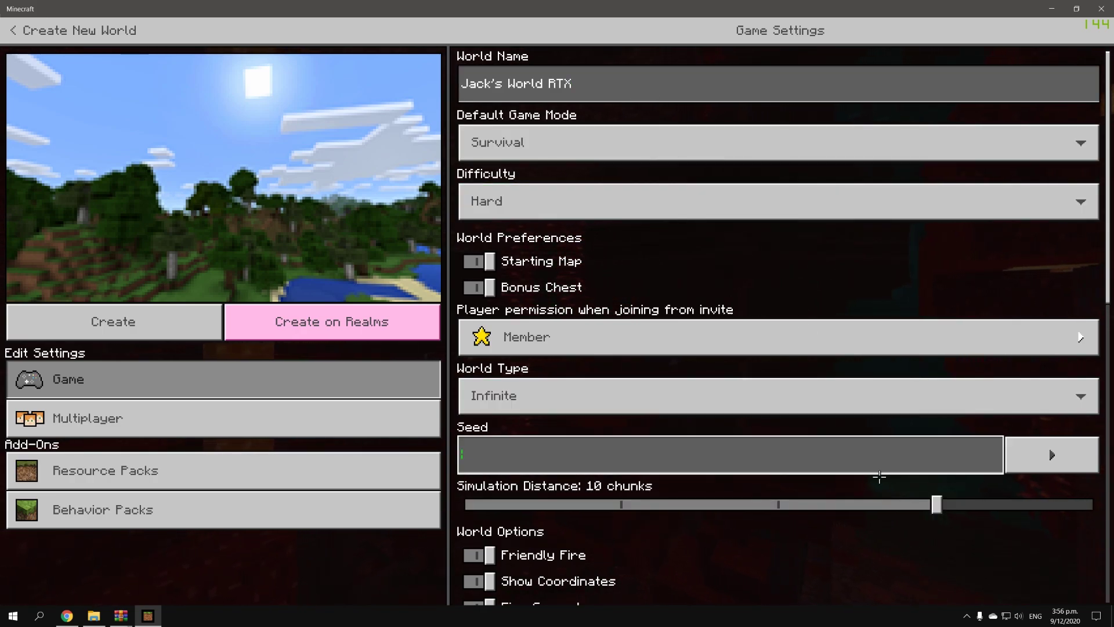
type("J")
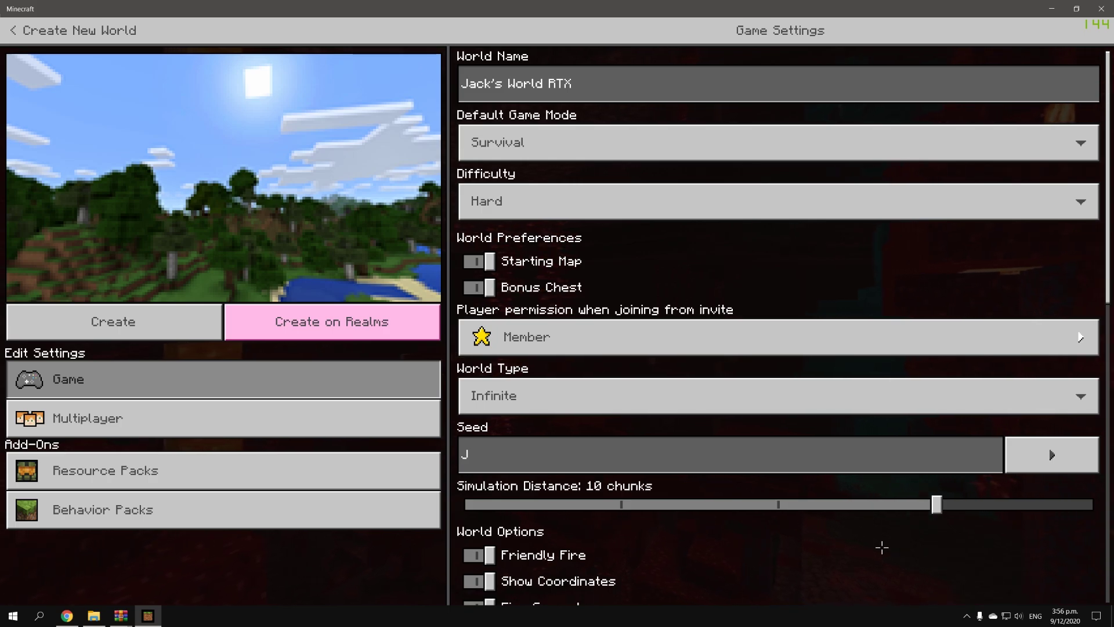
type("ack")
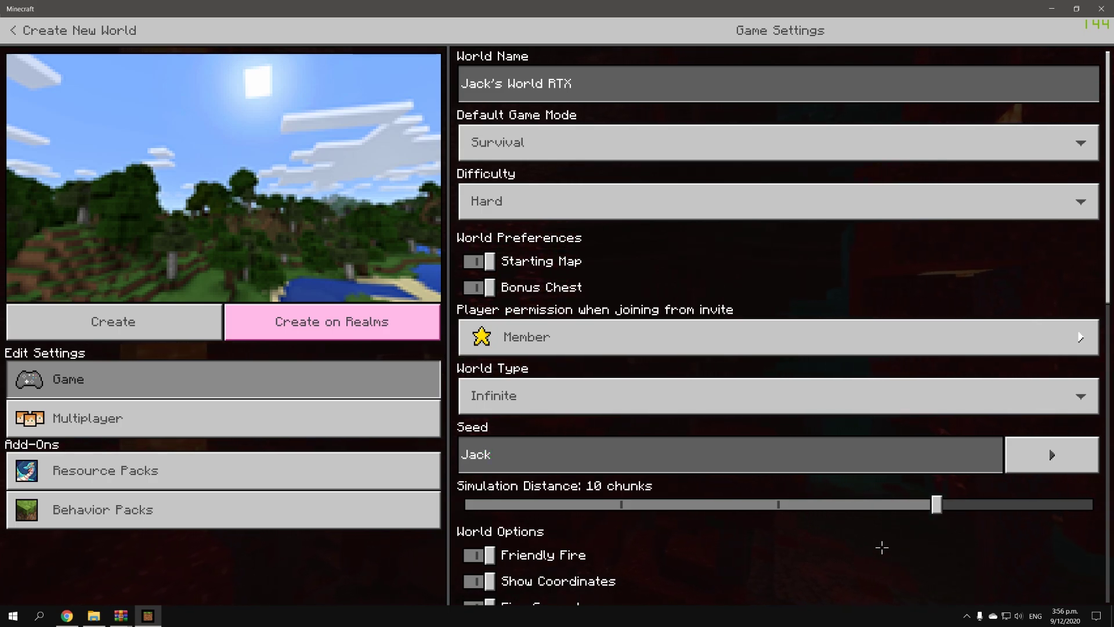
left_click(133, 330)
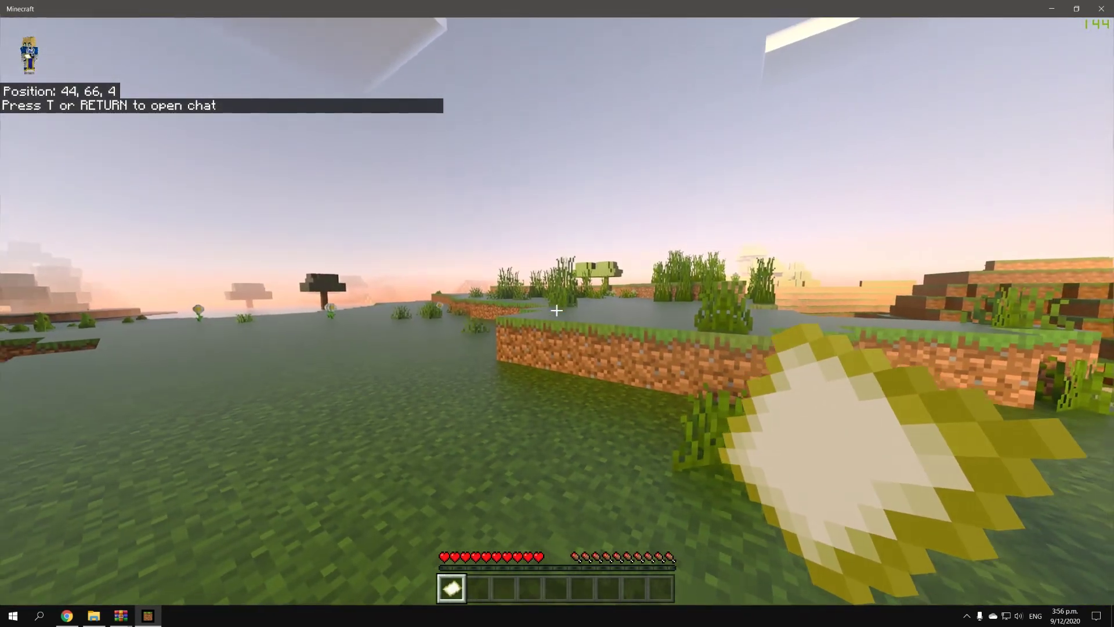
Step: Walk across the grassland to the water's edge to examine the ray-traced lighting, shadows and reflections
key("w")
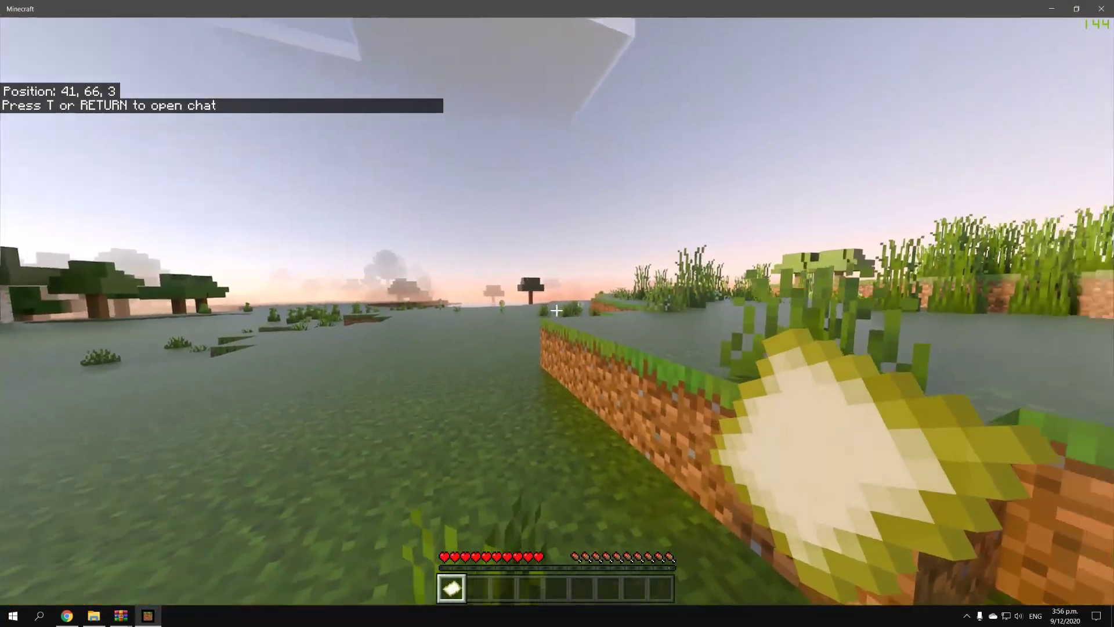
key("w")
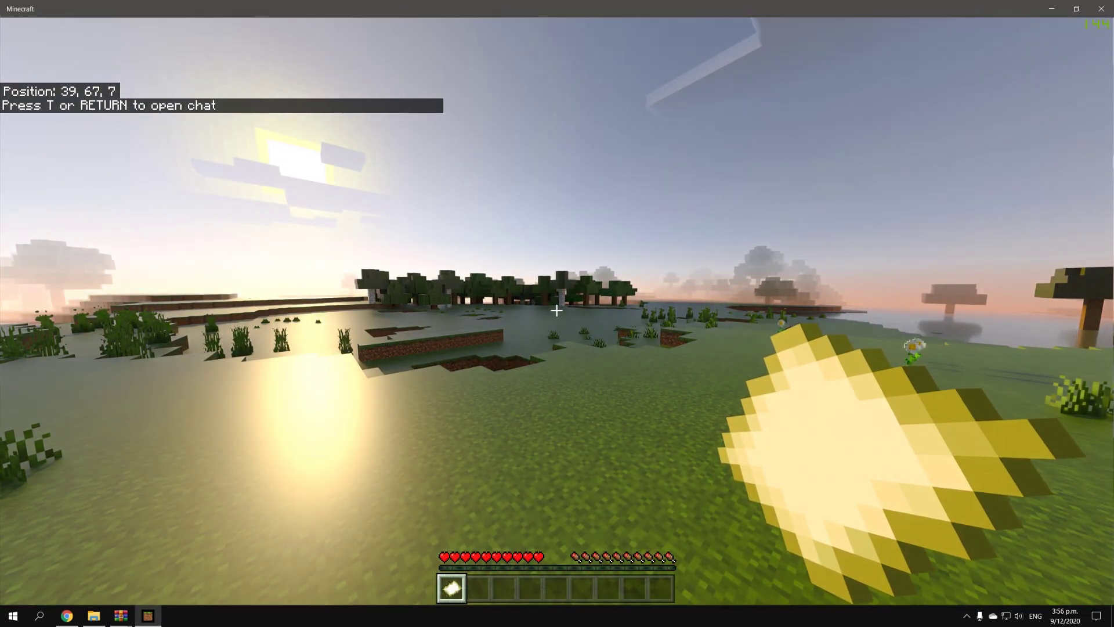
key("w")
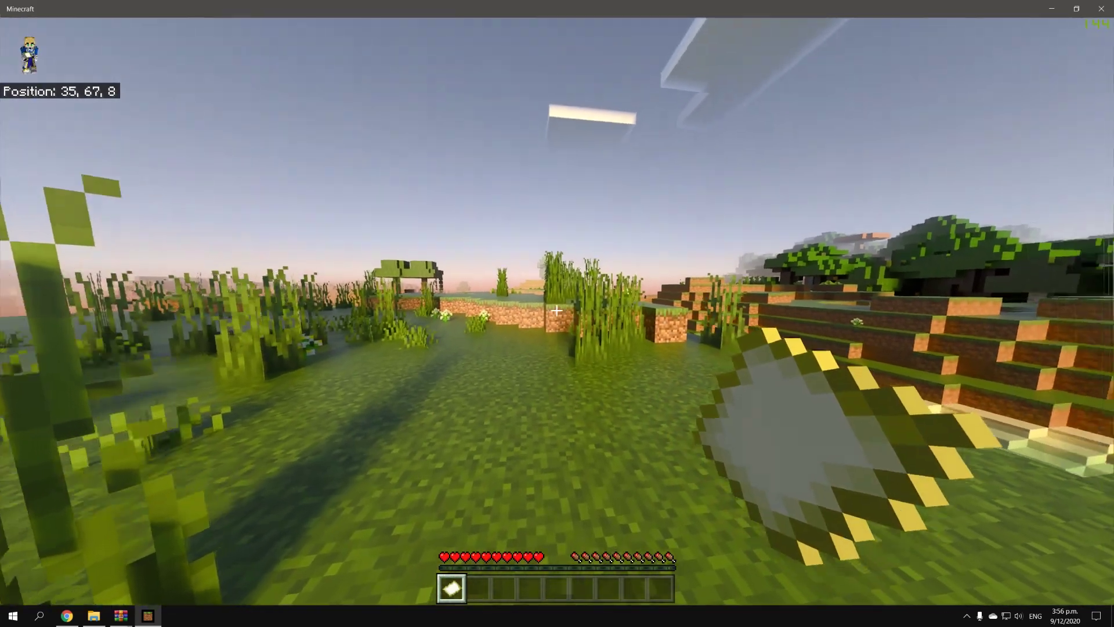
key("w")
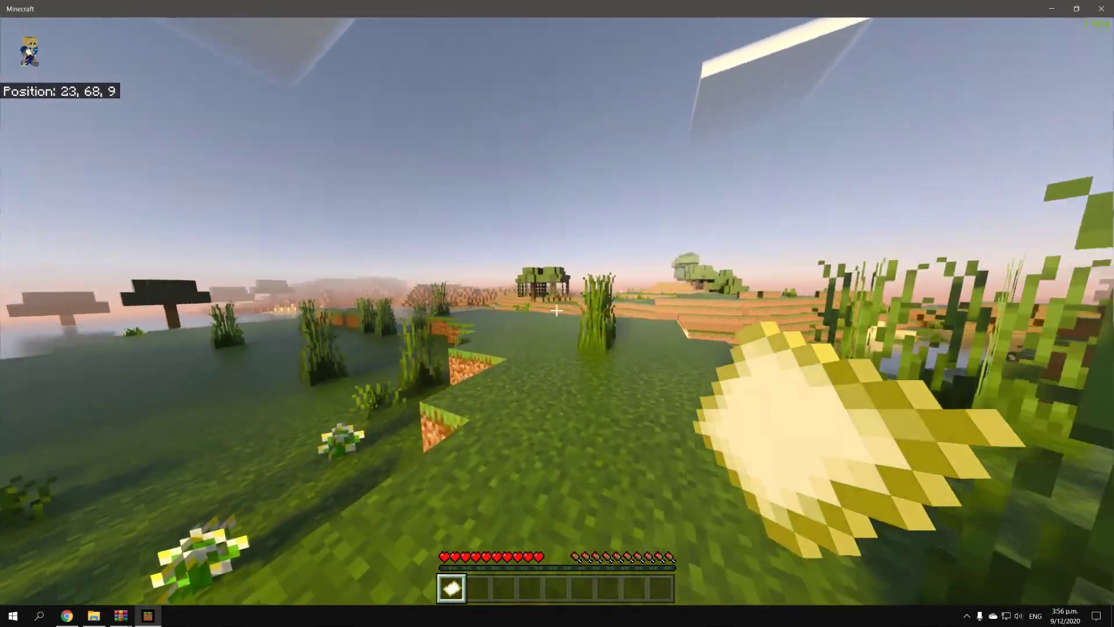
key("w")
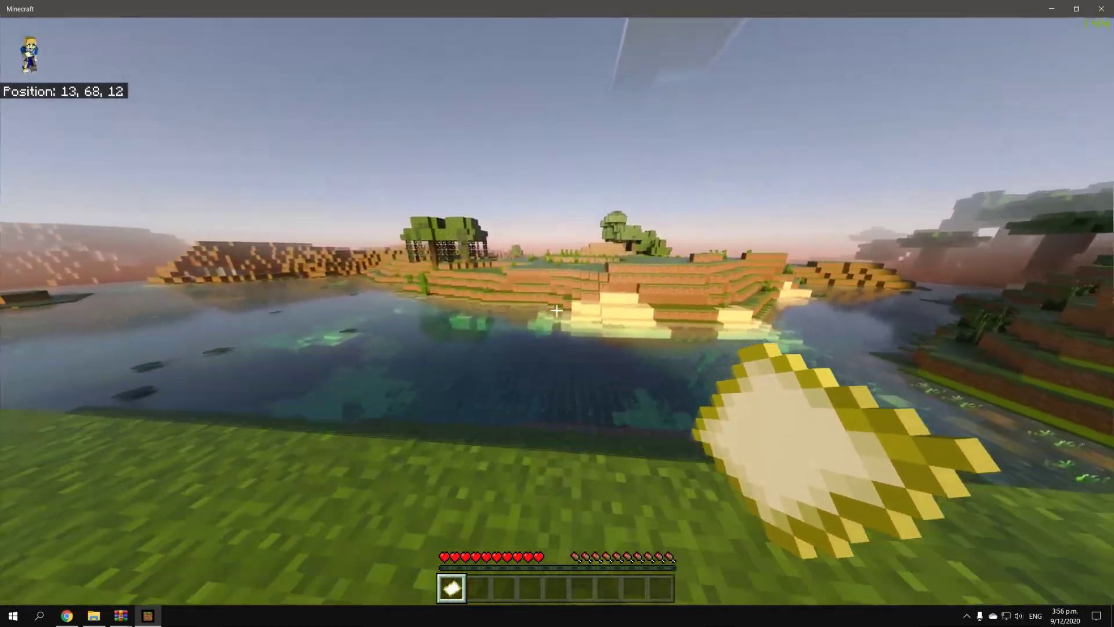
Step: Use the empty map at the water's edge, and switch to the second hotbar slot to continue exploring
right_click(556, 311)
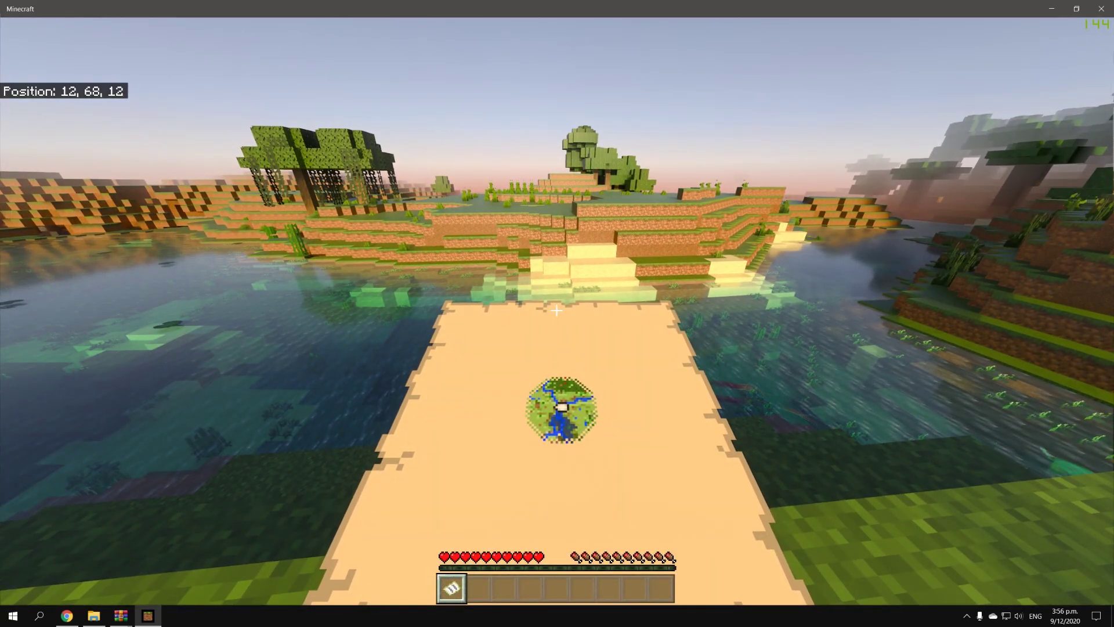
key("2")
key("w")
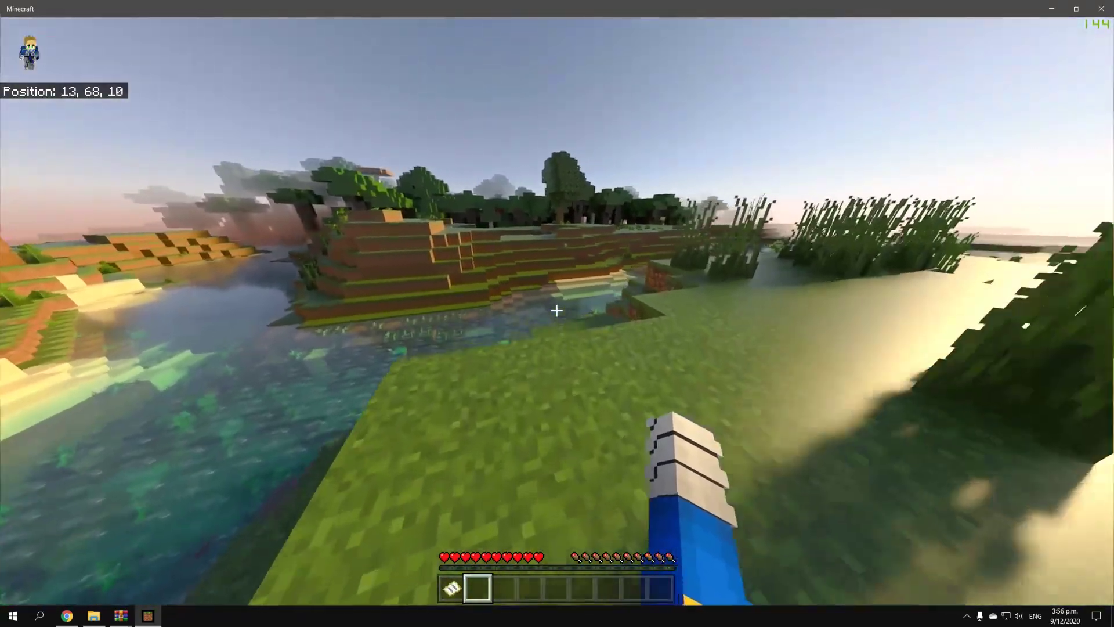
Step: Cross the narrow river and climb the terraced dirt bank on the far side to examine the ray-traced lighting on the blocks
key("w")
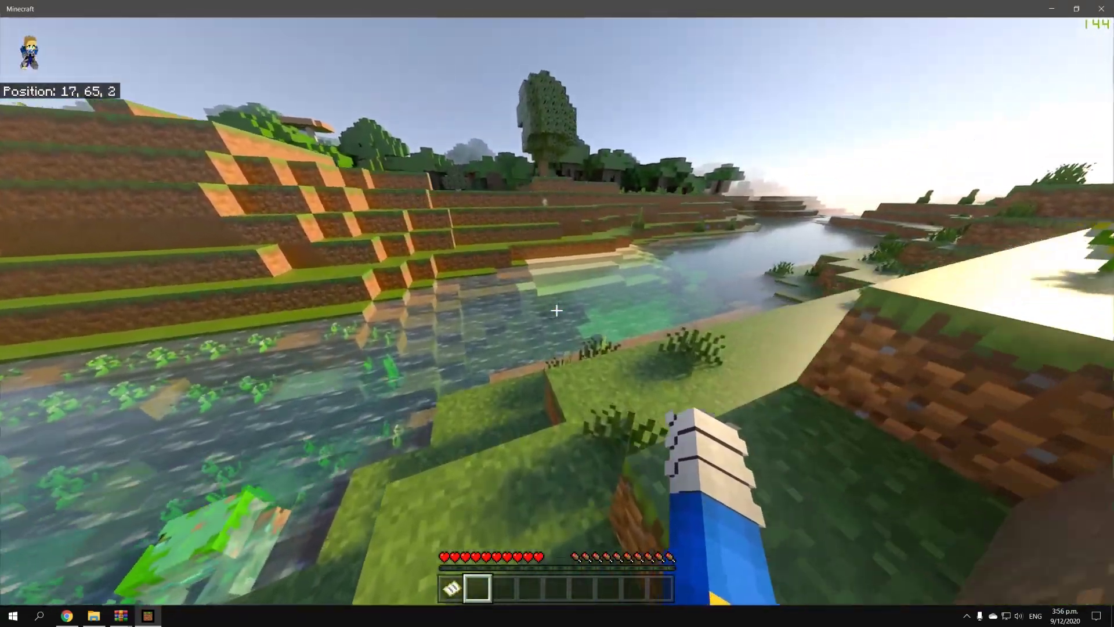
key("w")
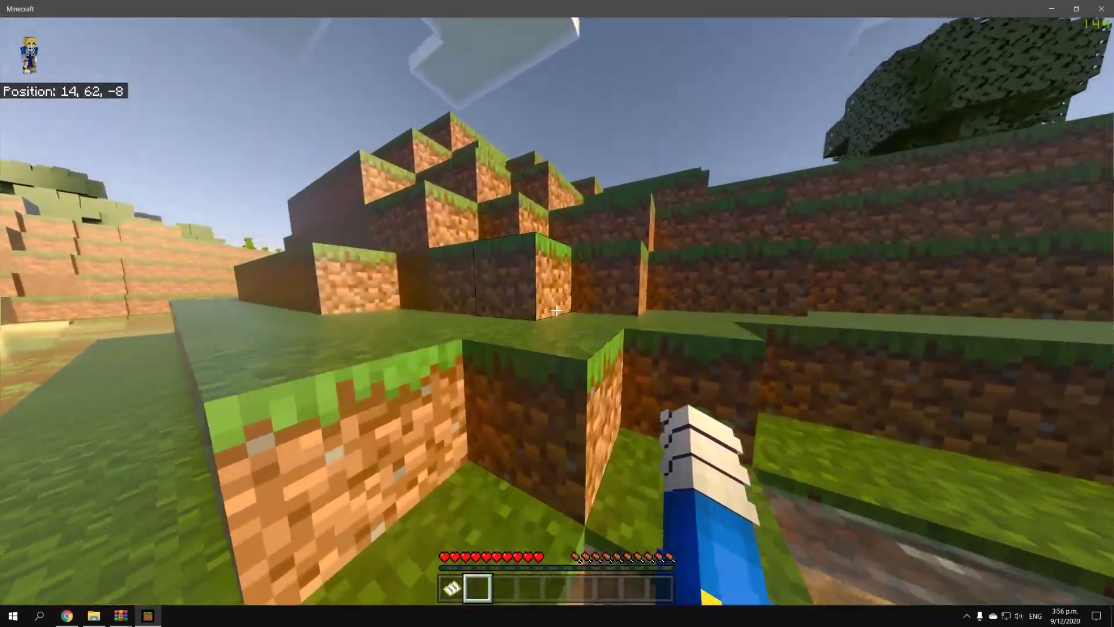
left_click(556, 310)
key("w")
key("space")
right_click(555, 311)
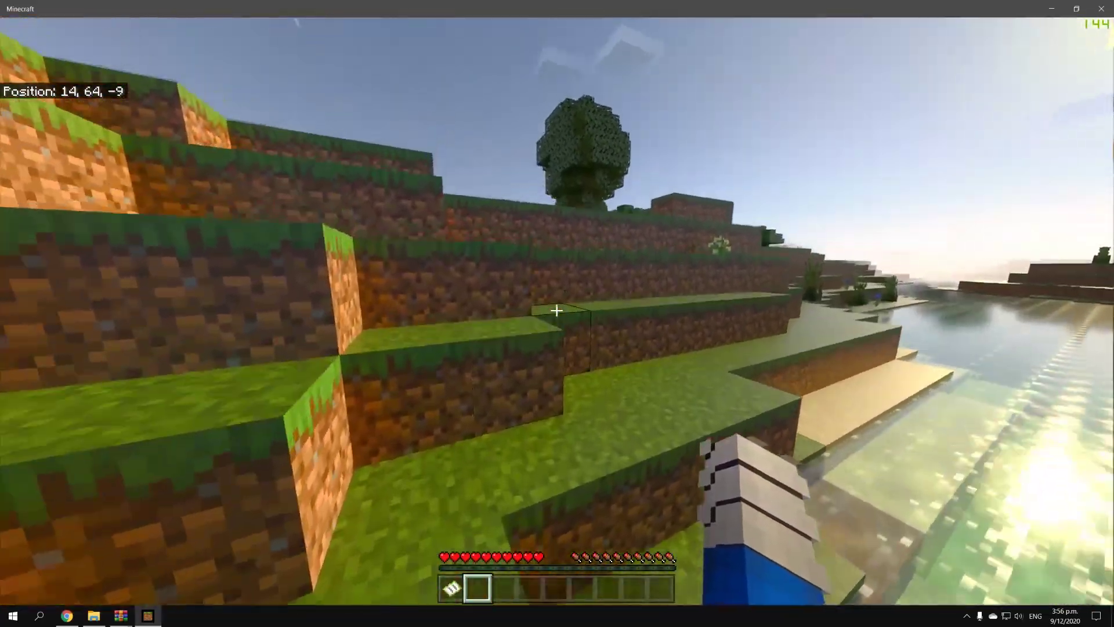
key("w")
key("space")
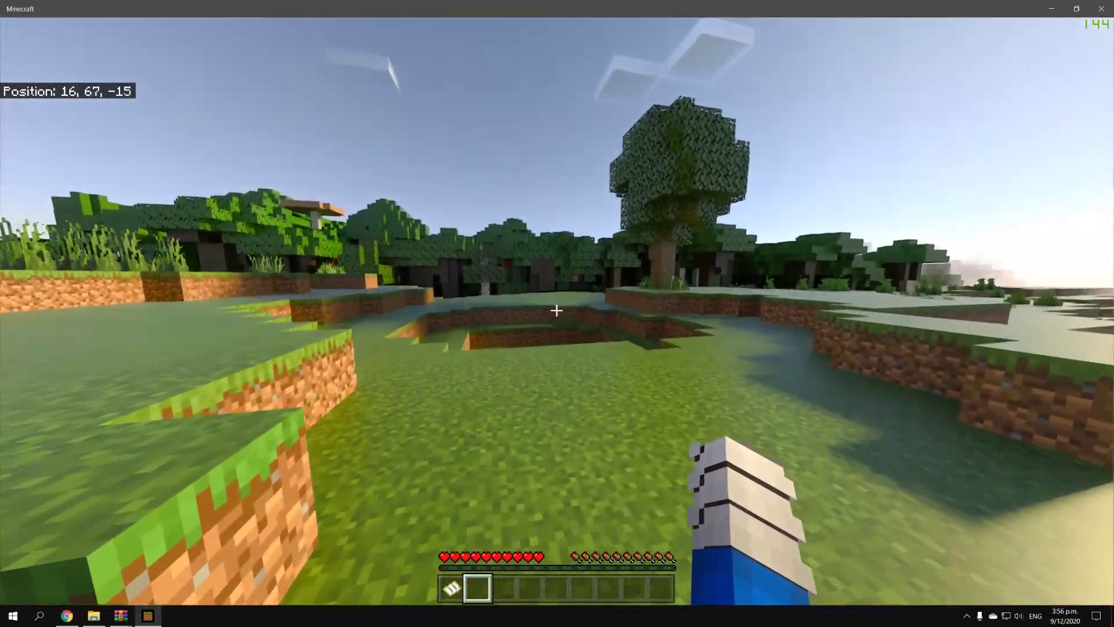
Step: Walk over the grass toward the sun and along the ledge beside the river to examine the glare and water reflections
key("w")
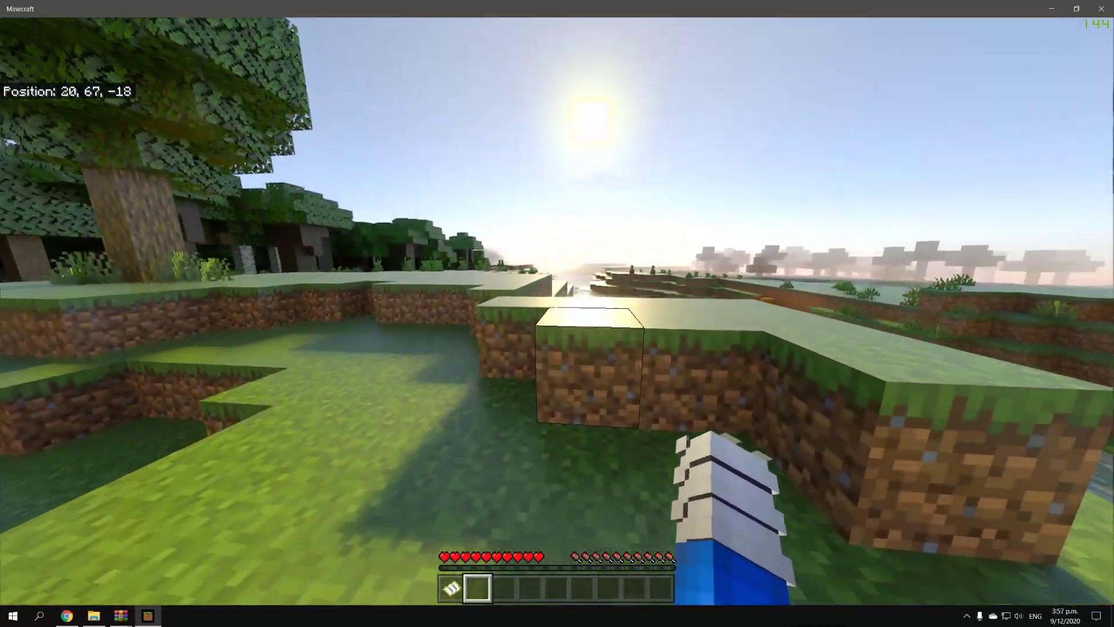
key("w")
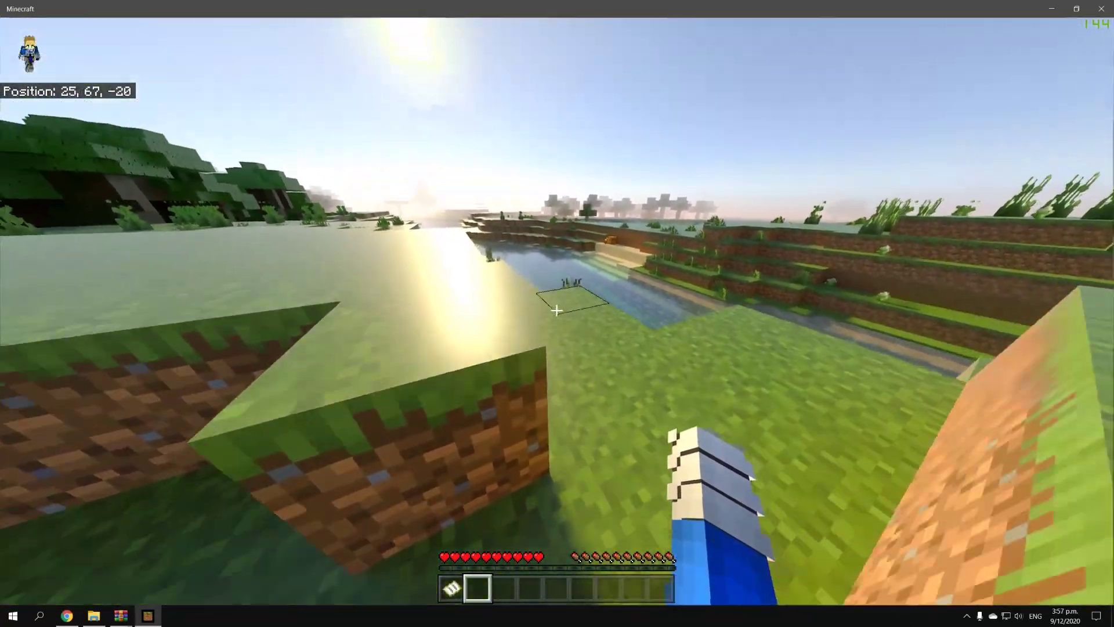
key("w")
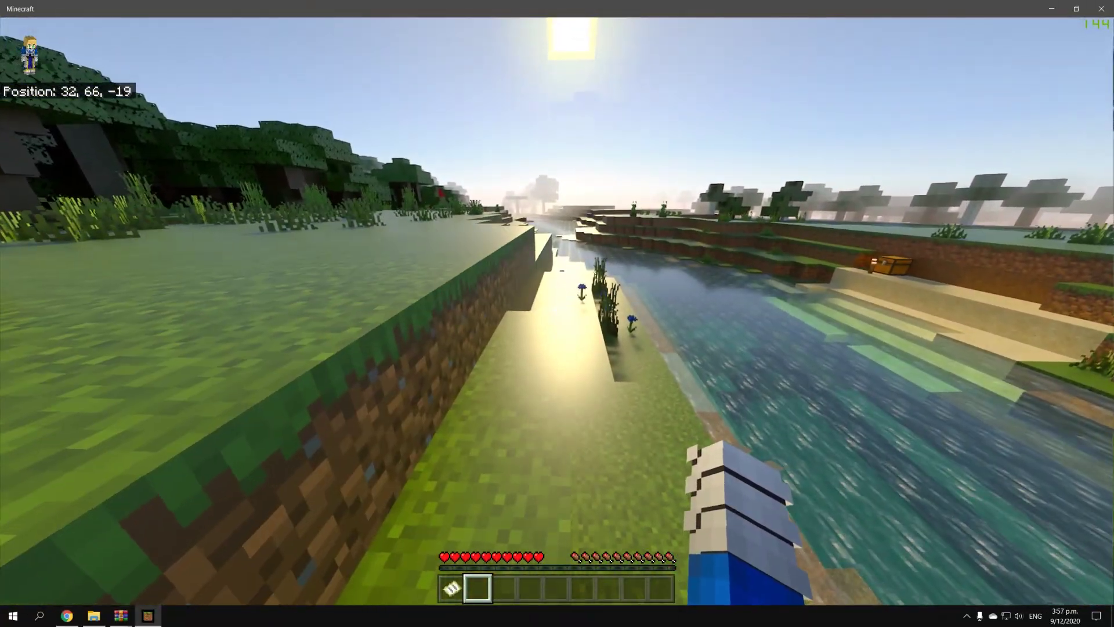
key("w")
Step: In the video settings, set the Ray Tracing Render Distance to 16 chunks and read the note attached to it
key("Escape")
left_click(405, 322)
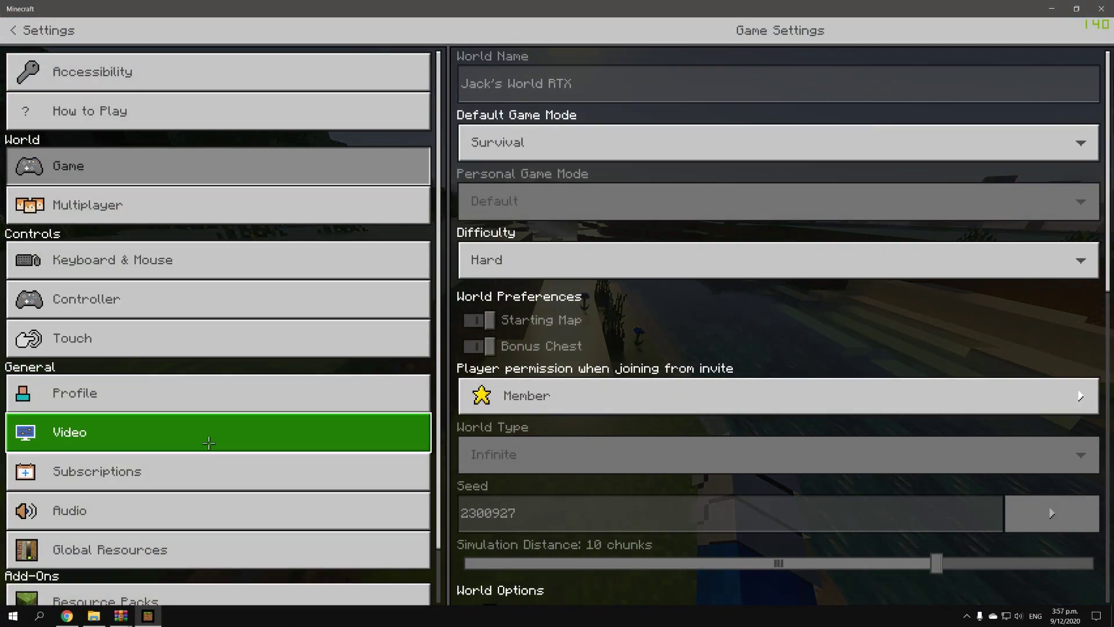
left_click(394, 432)
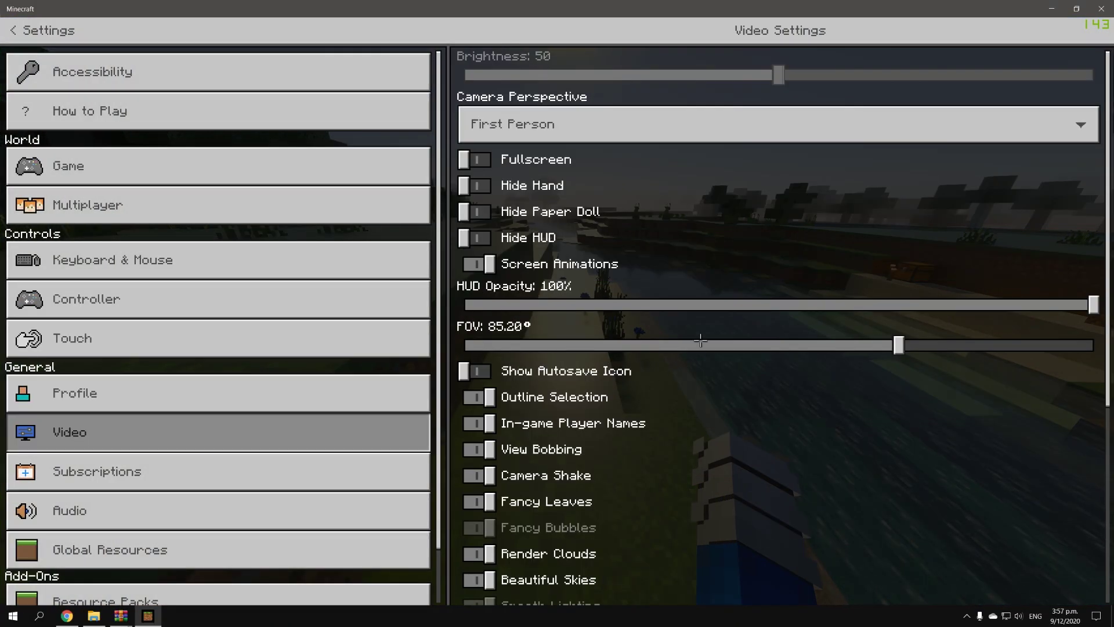
scroll(753, 265, "down", 5)
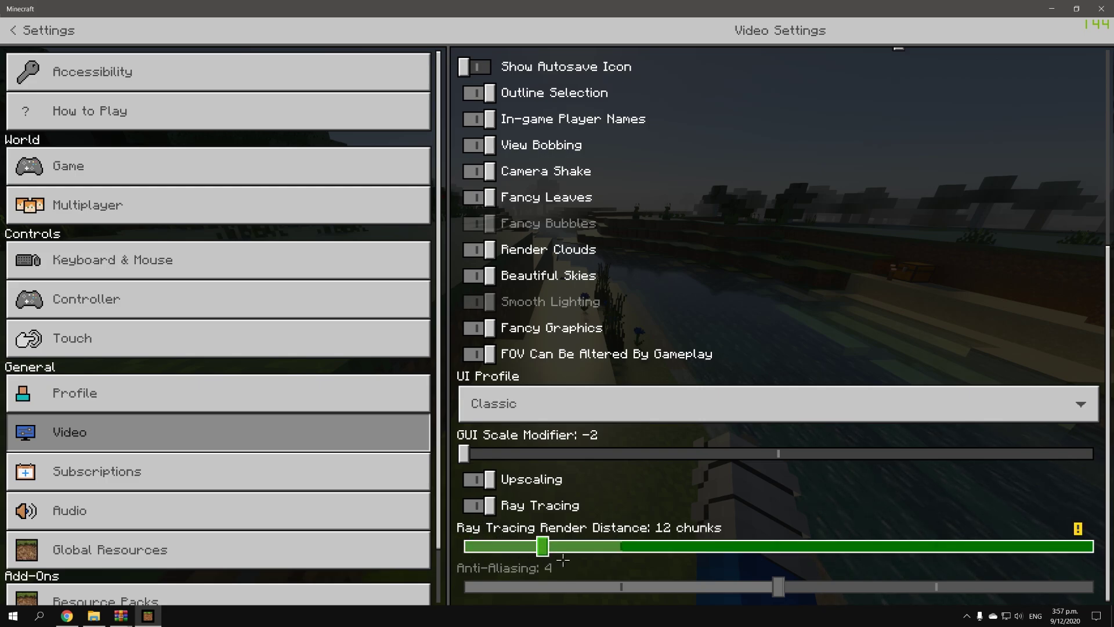
left_click_drag(563, 560, 786, 569)
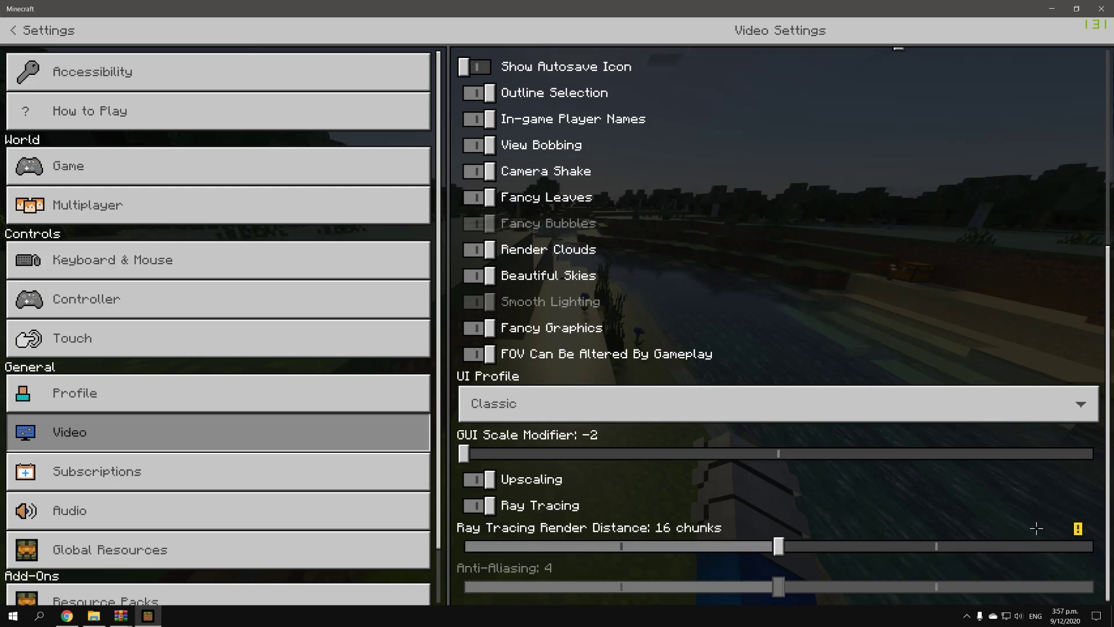
mouse_move(1086, 537)
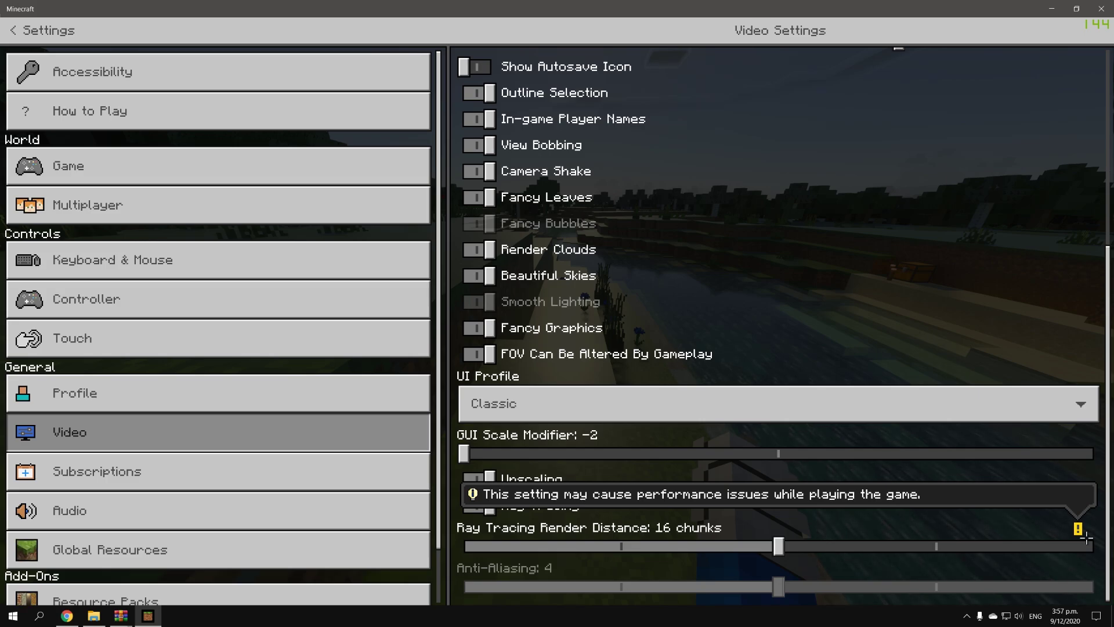
Step: Turn off FOV Can Be Altered By Gameplay and return to the world
left_click(997, 360)
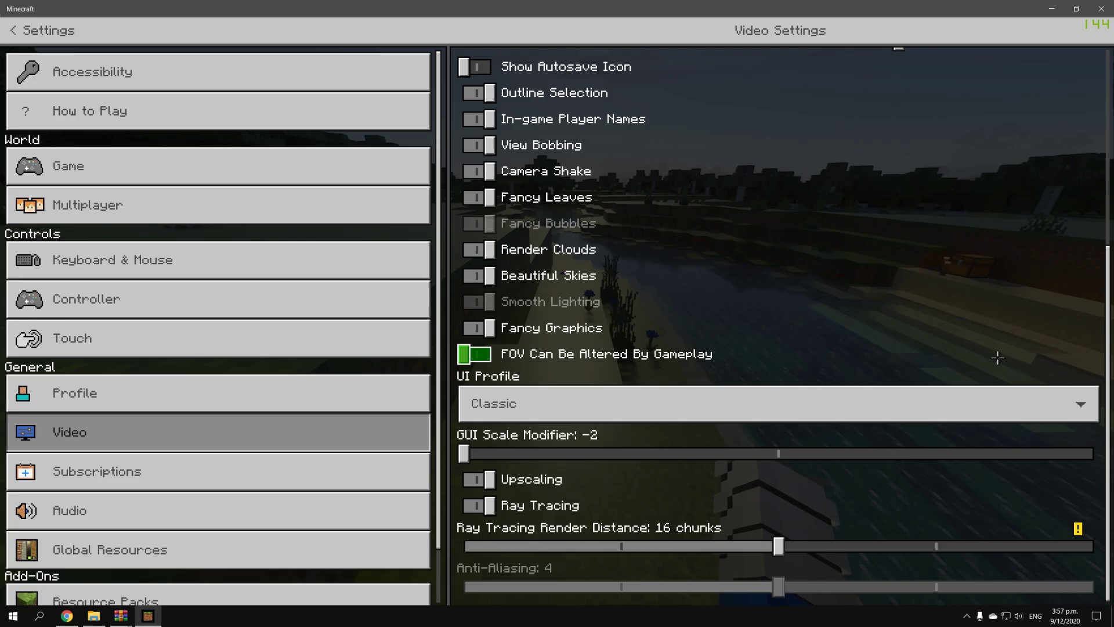
key("Escape")
key("Escape")
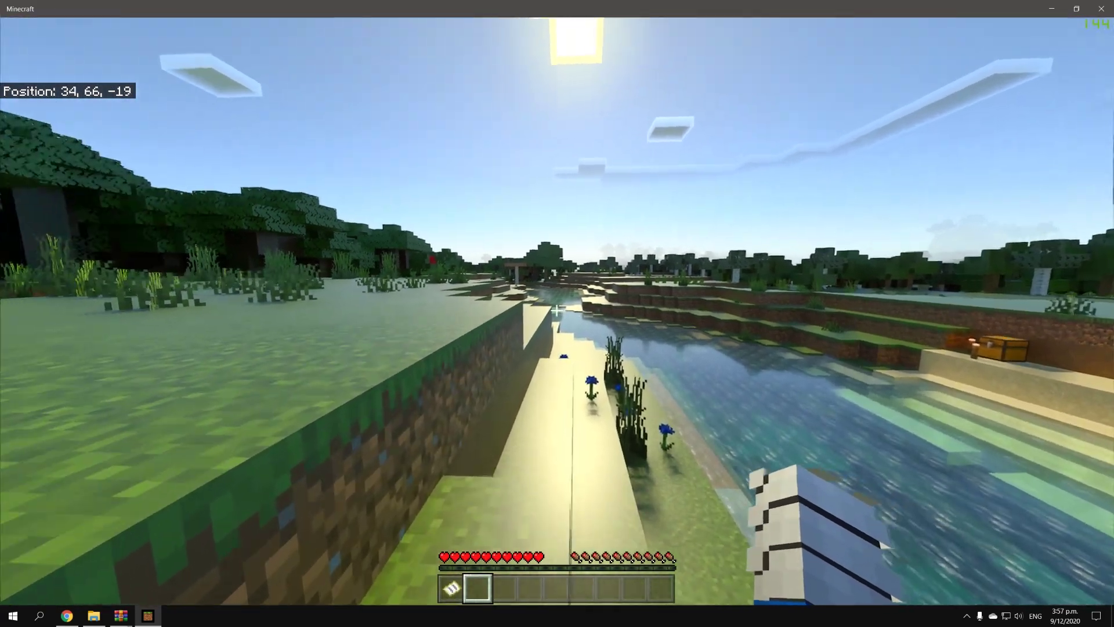
Step: Follow the grassy riverbank toward the giant mushroom and the pig to examine the scenery at the longer render distance
key("w")
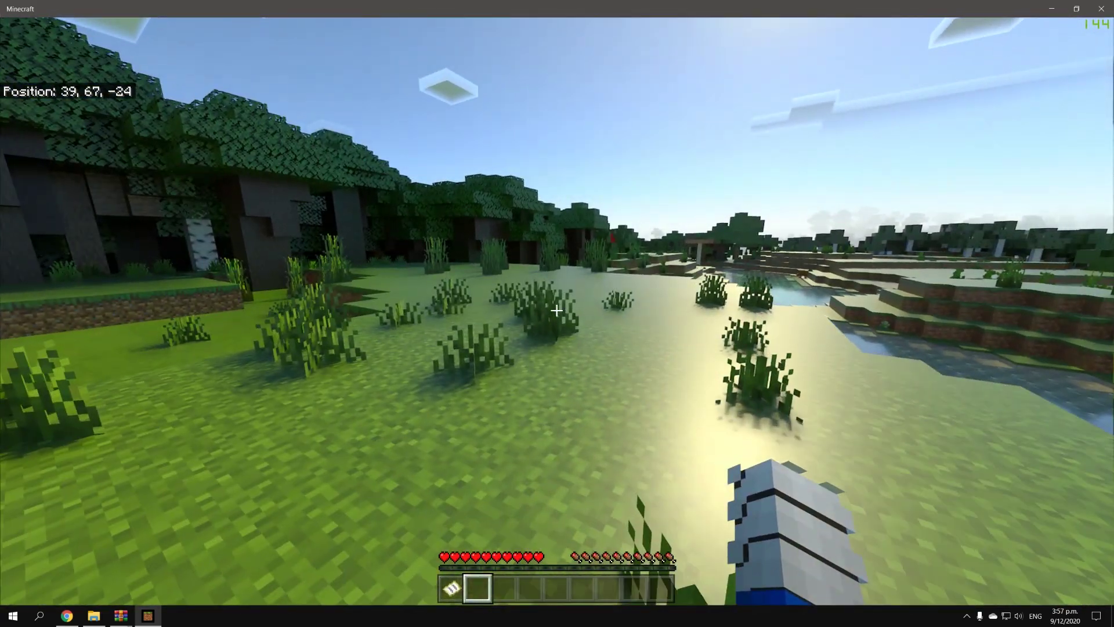
key("w")
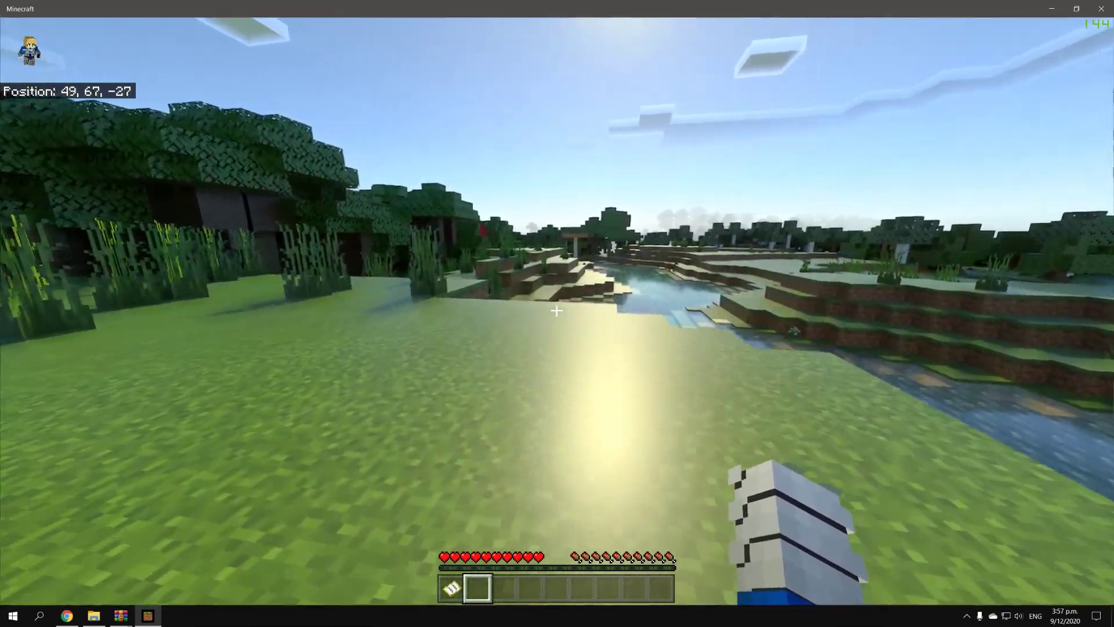
key("w")
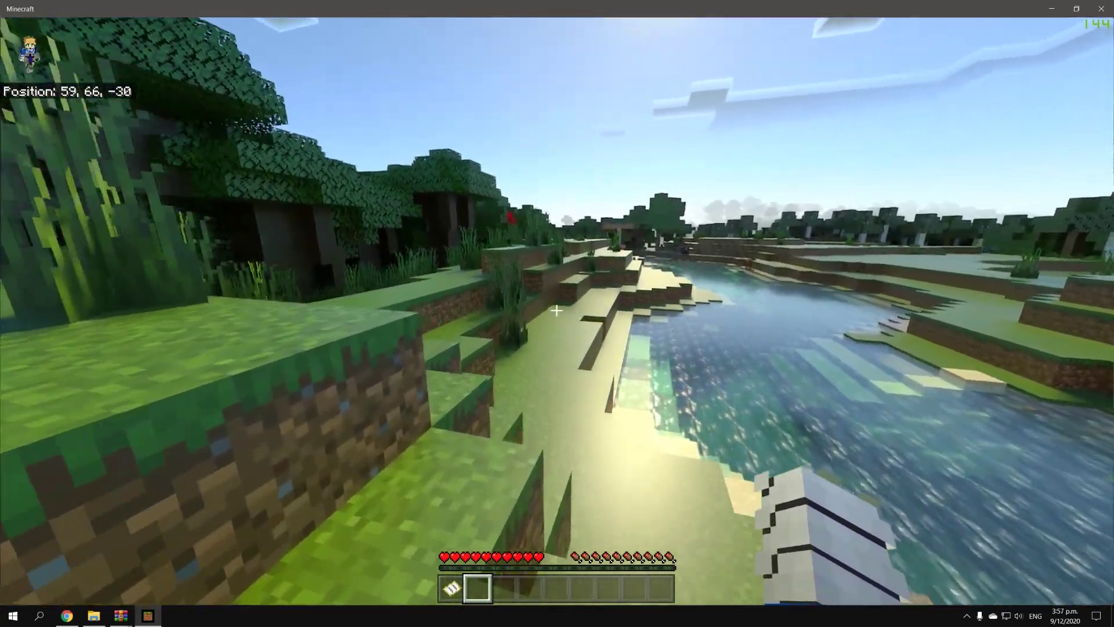
key("w")
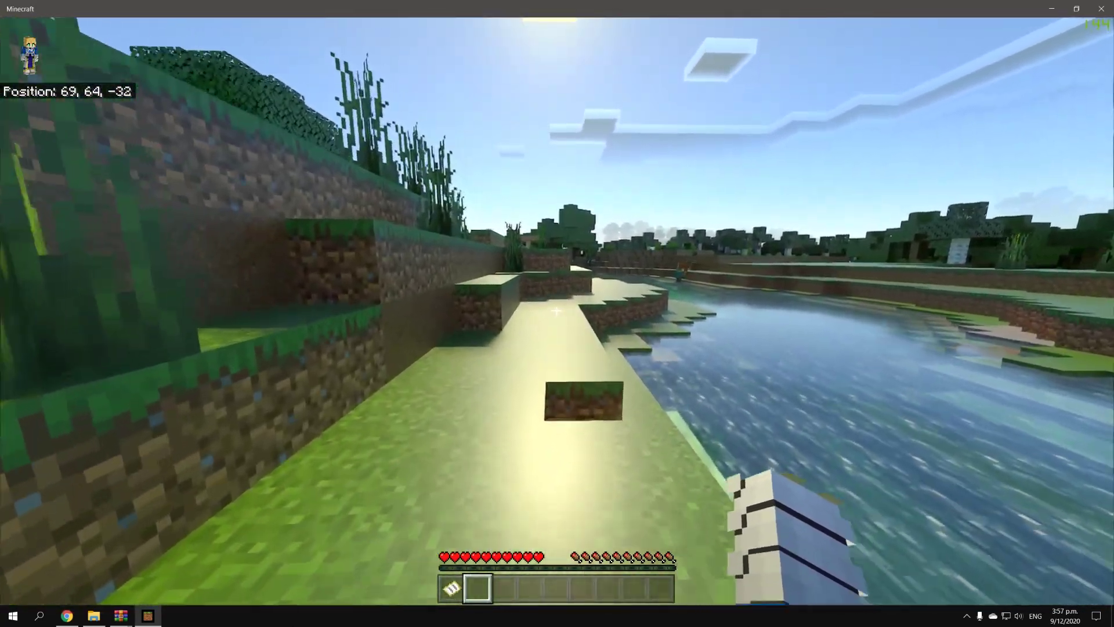
key("w")
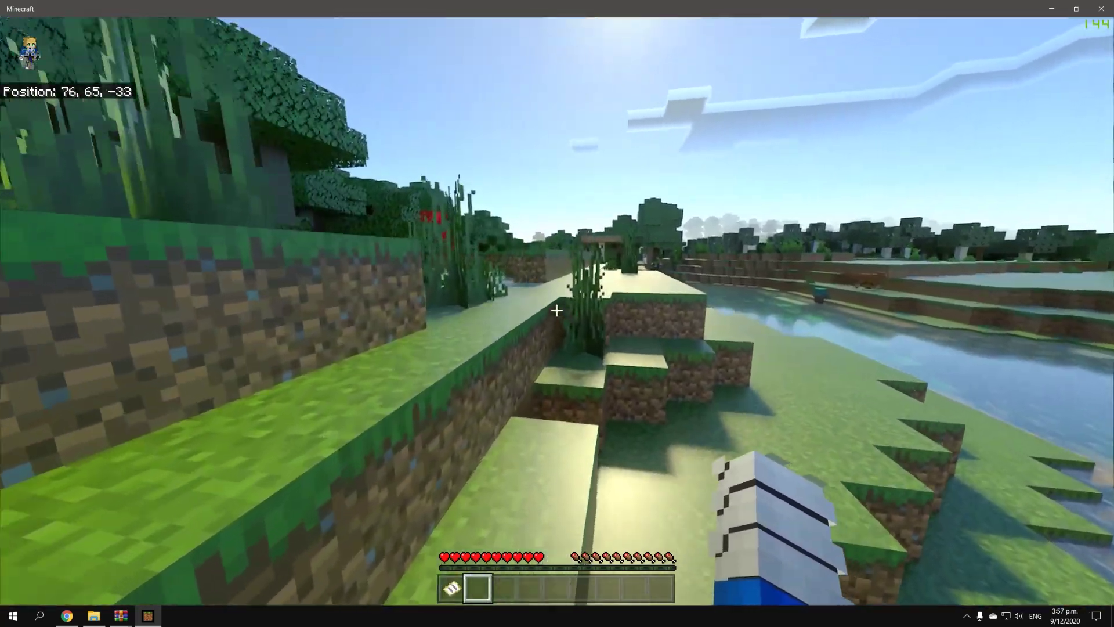
key("w")
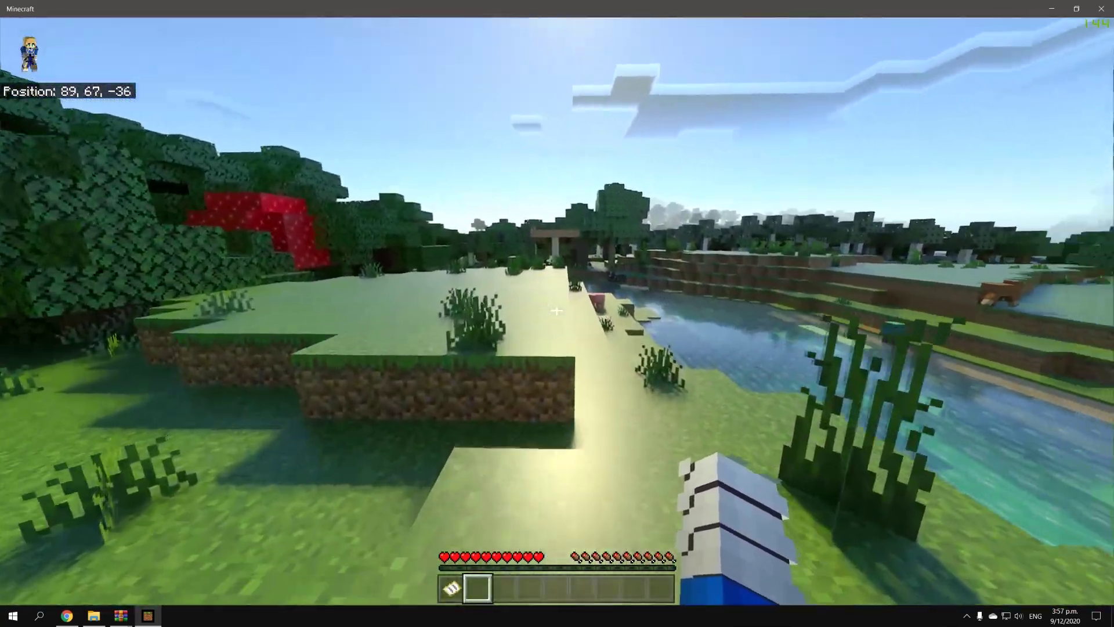
key("w")
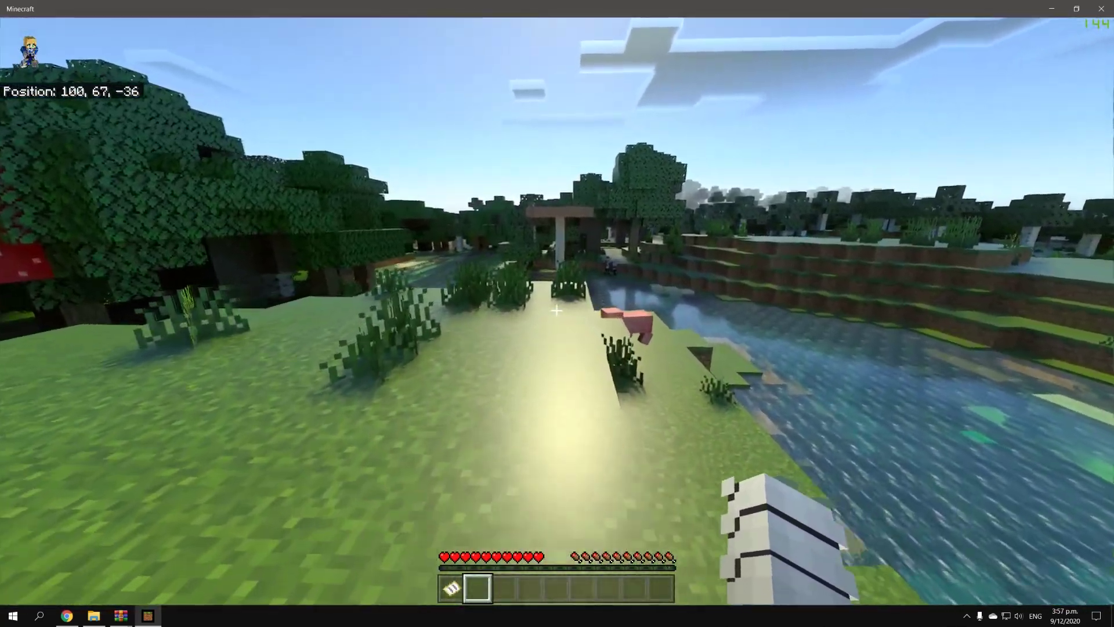
key("w")
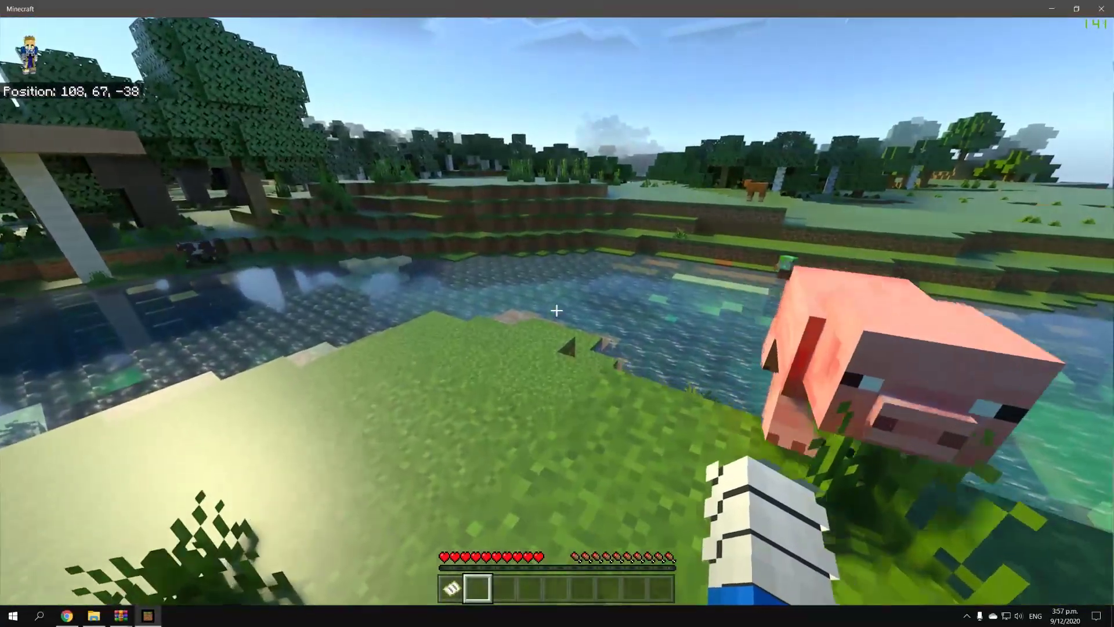
Step: Go down to the water's edge opposite the giant mushroom and walk along it to examine the reflections and shallow riverbed
key("w")
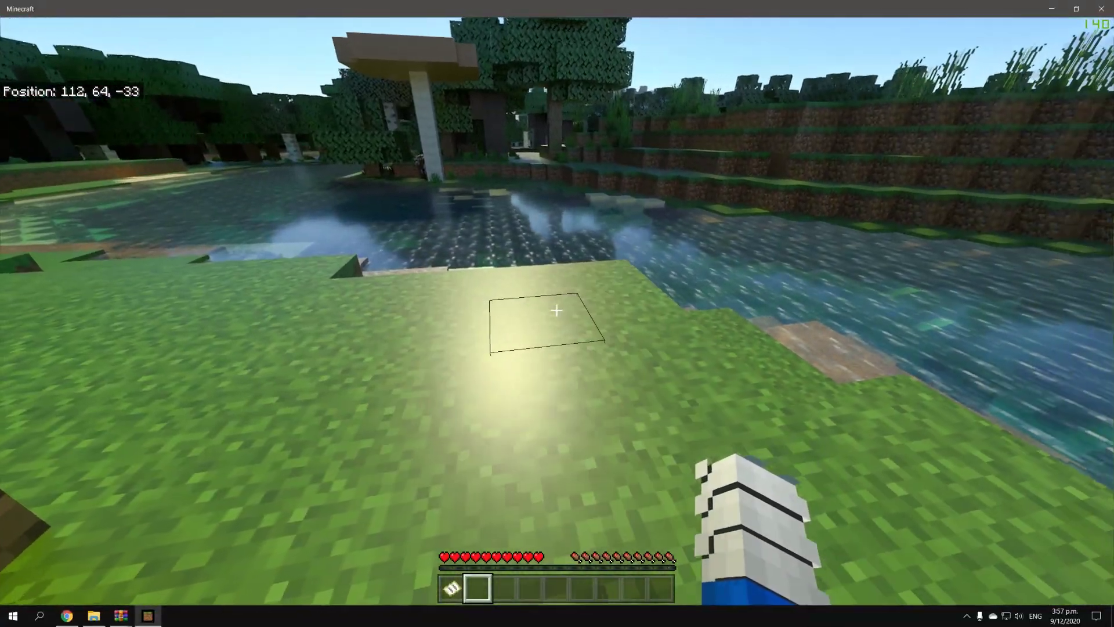
key("a")
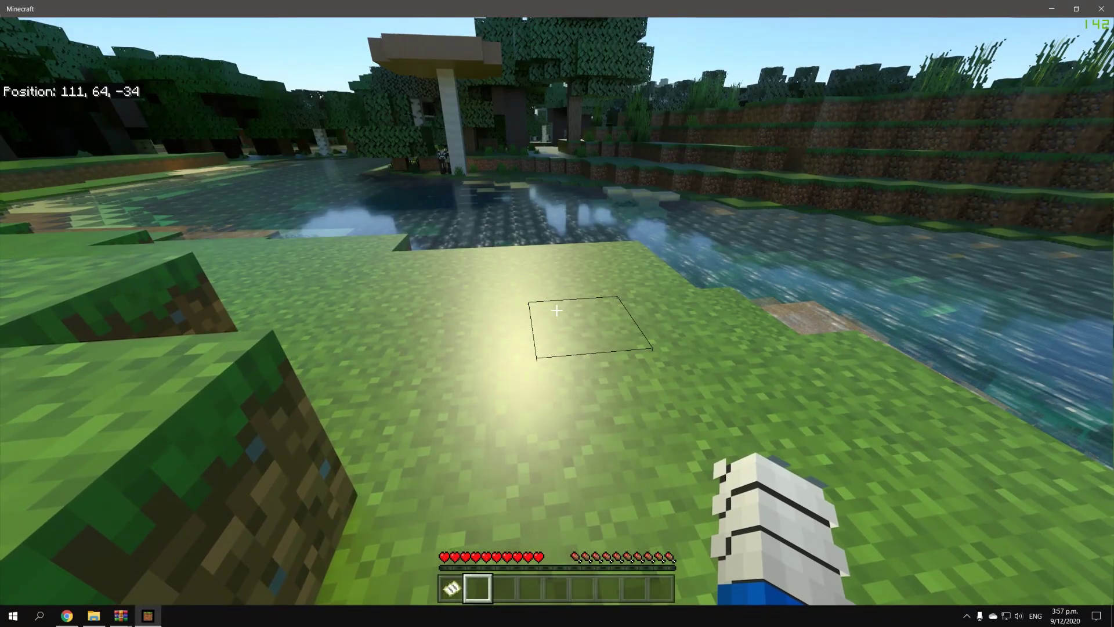
key("w")
key("w")
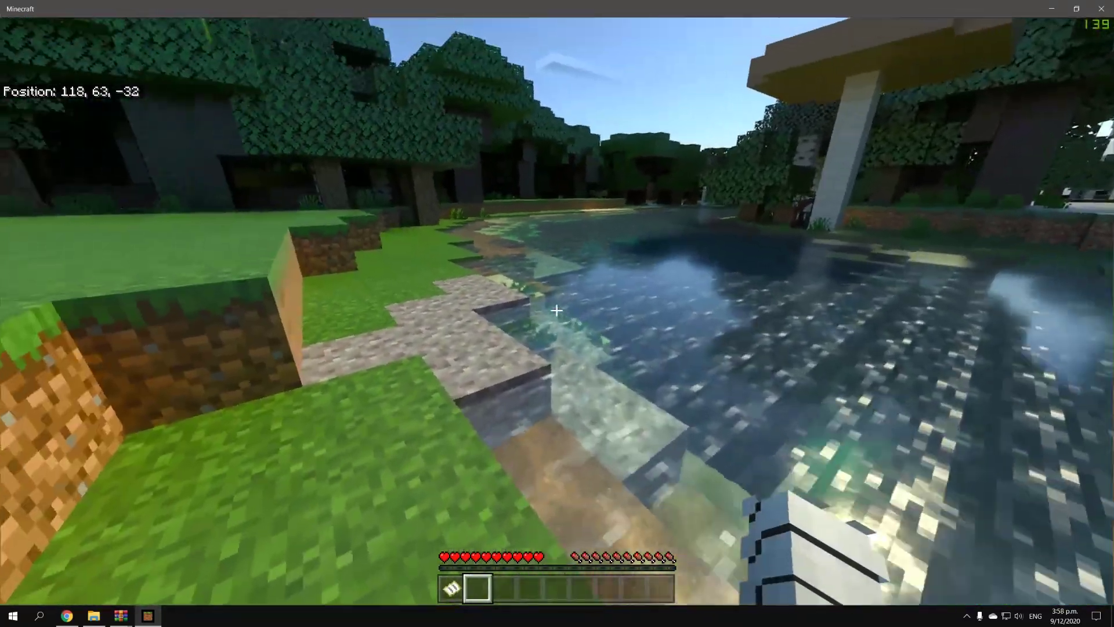
key("w")
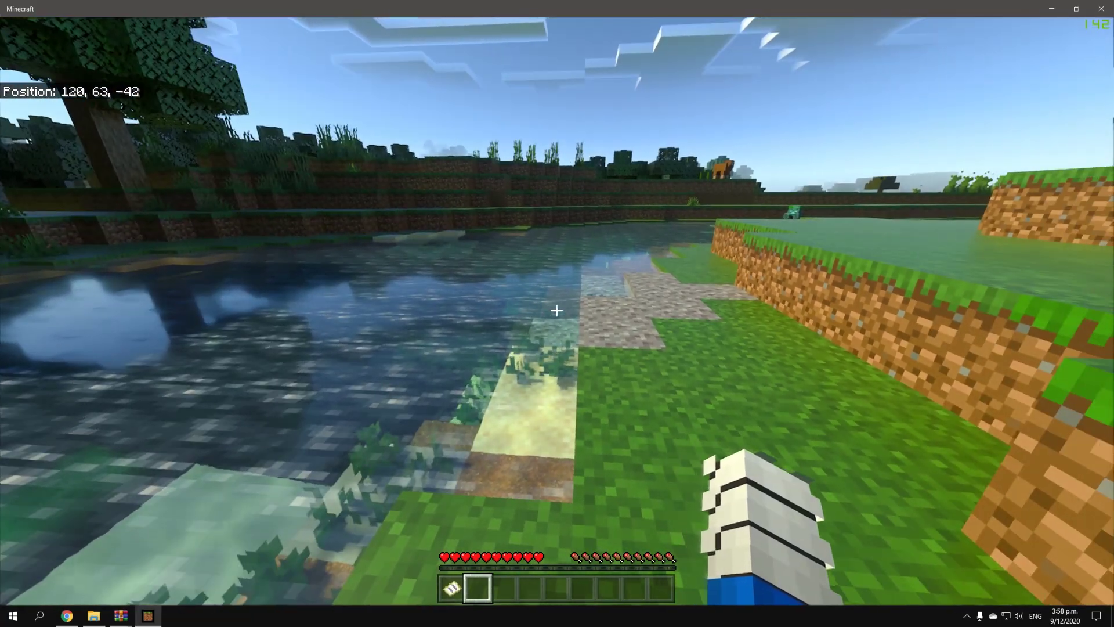
Step: Dive into the river to examine the underwater light rays and caustics, and climb out onto the opposite bank
key("w")
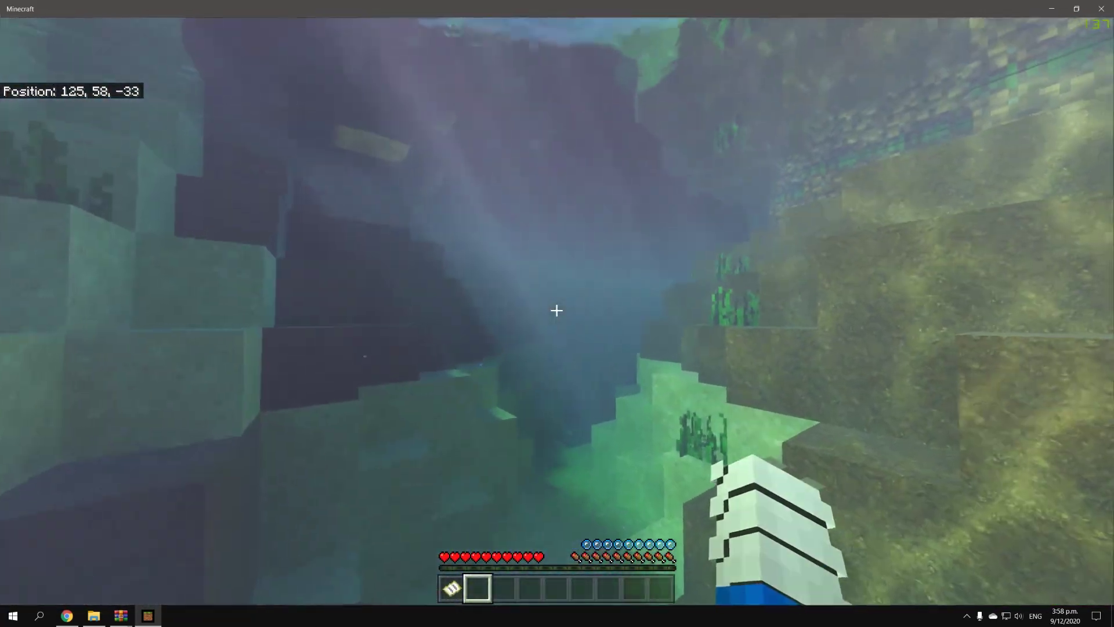
key("w")
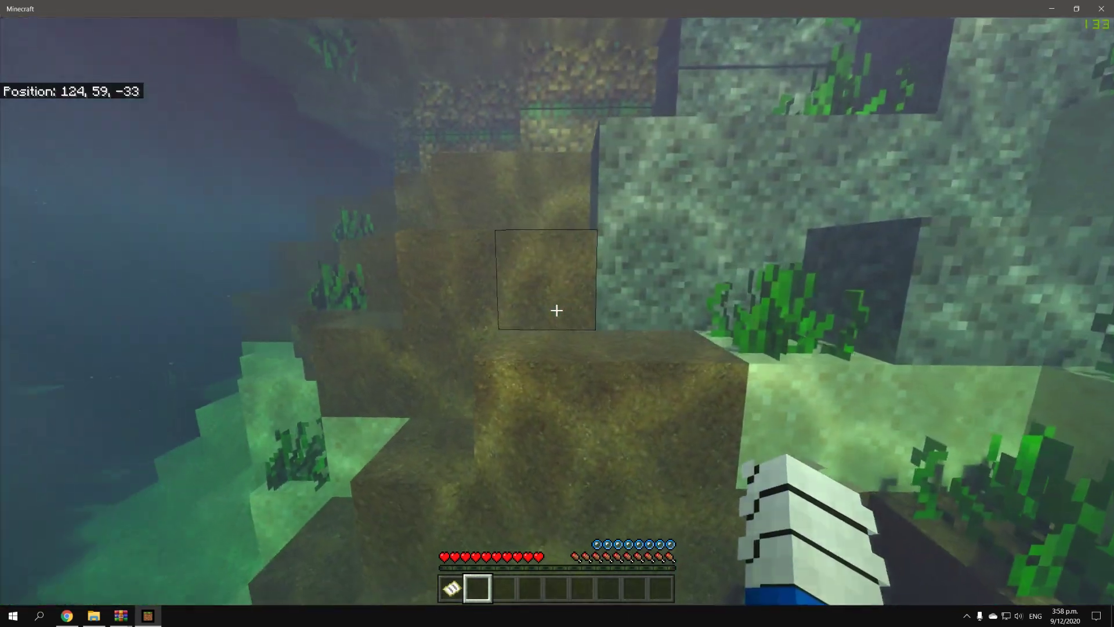
key("space")
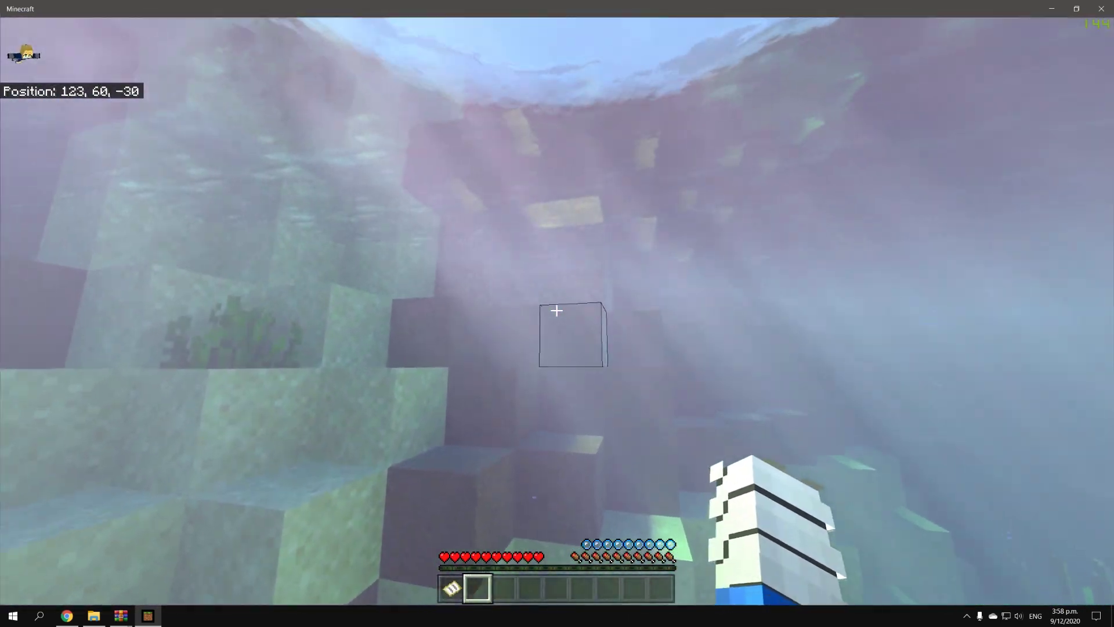
key("w")
key("space")
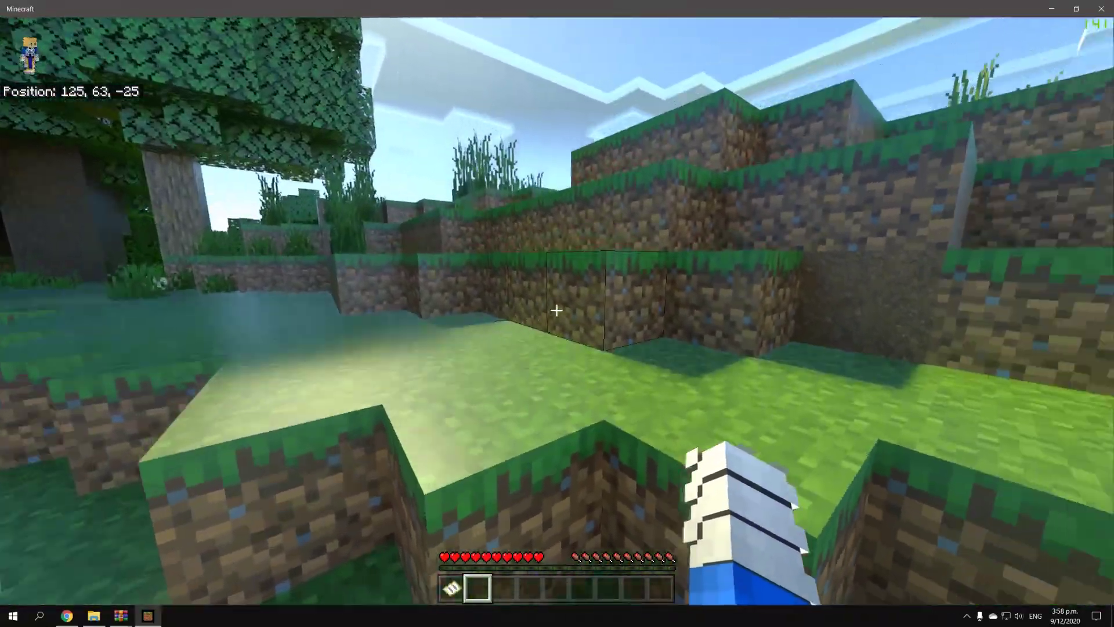
Step: Climb the grass terraces and travel across the grassland to the next stretch of river beside the trees
key("w")
key("space")
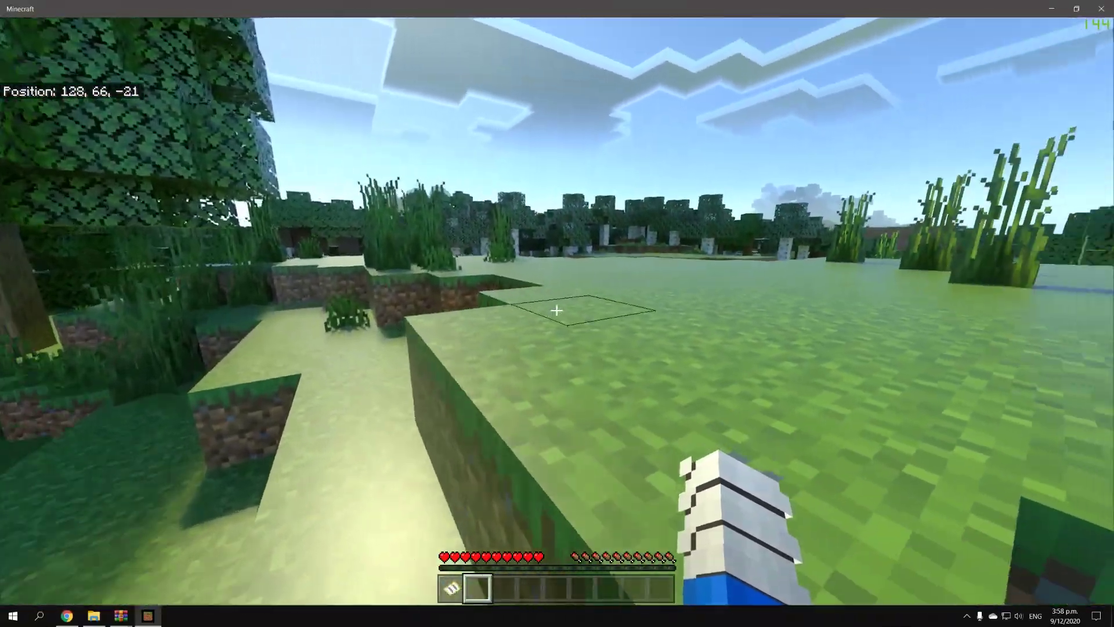
key("w")
key("space")
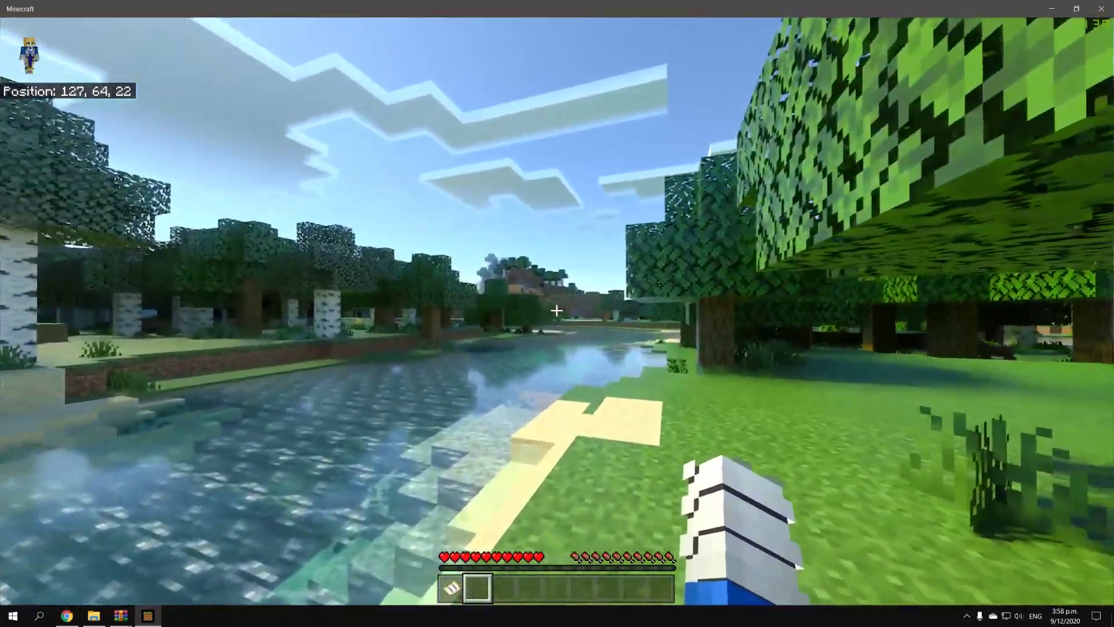
Step: Swim across the river and walk through the birch forest to the lake facing the village to examine shadows and reflections
key("w")
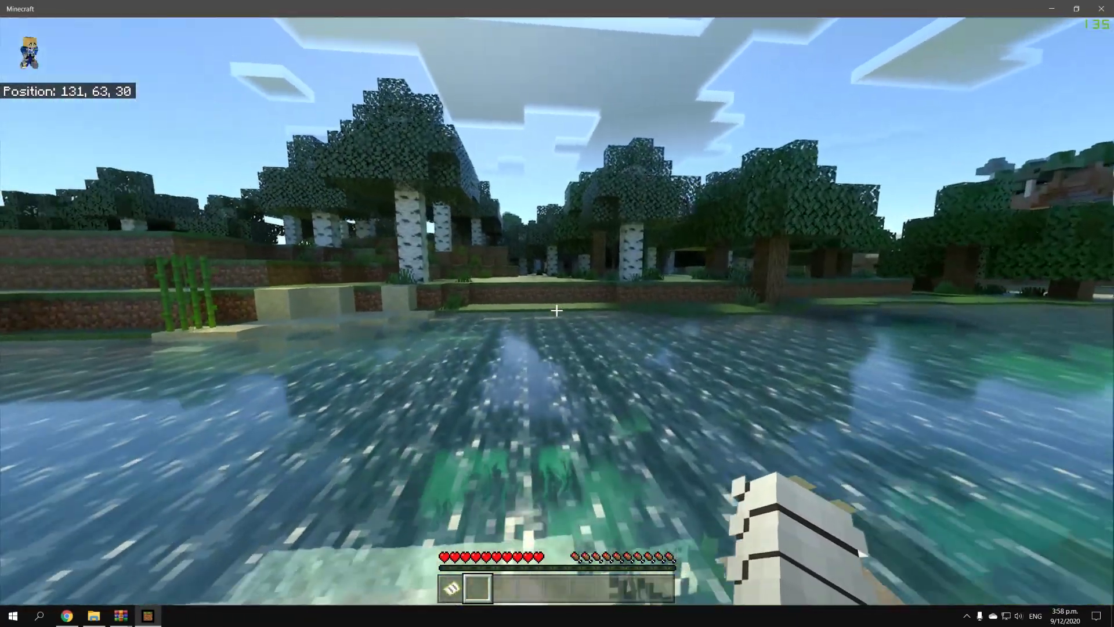
key("w")
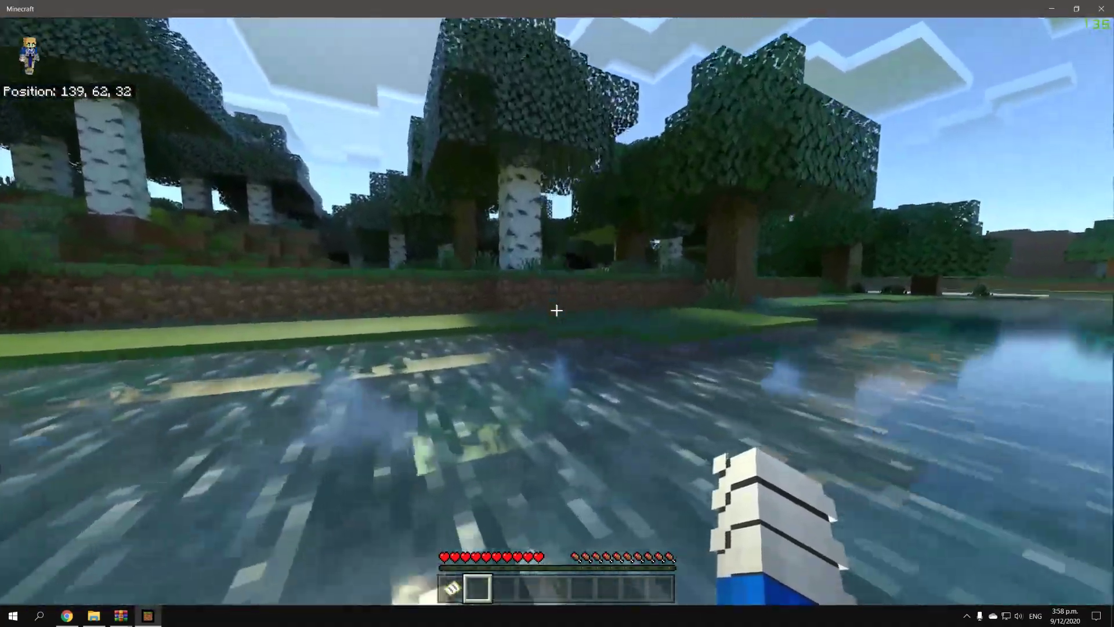
key("w")
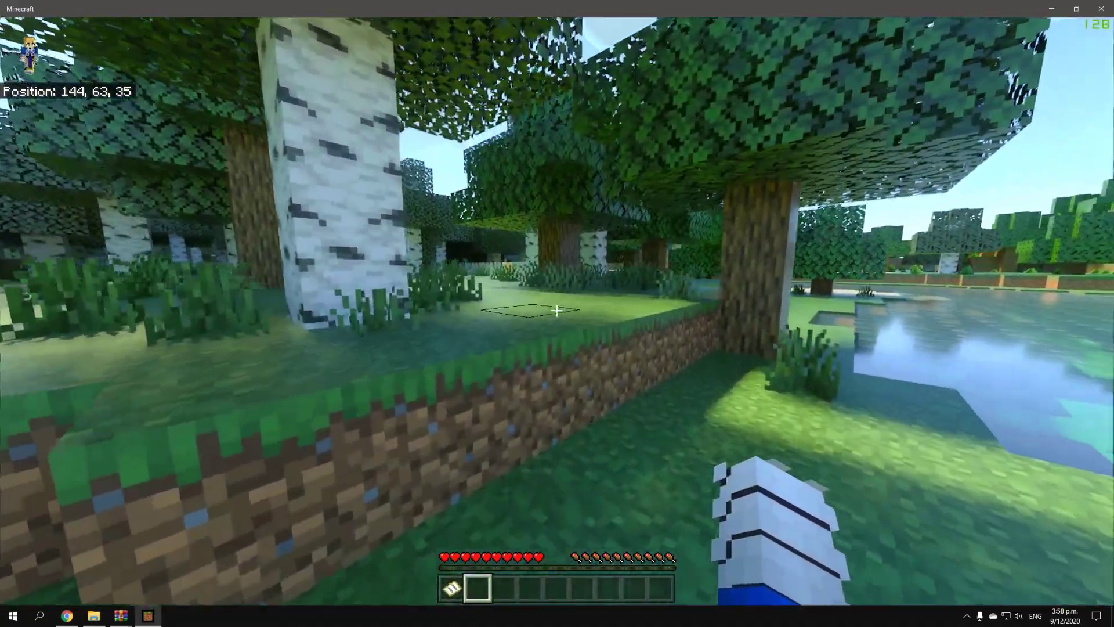
key("w")
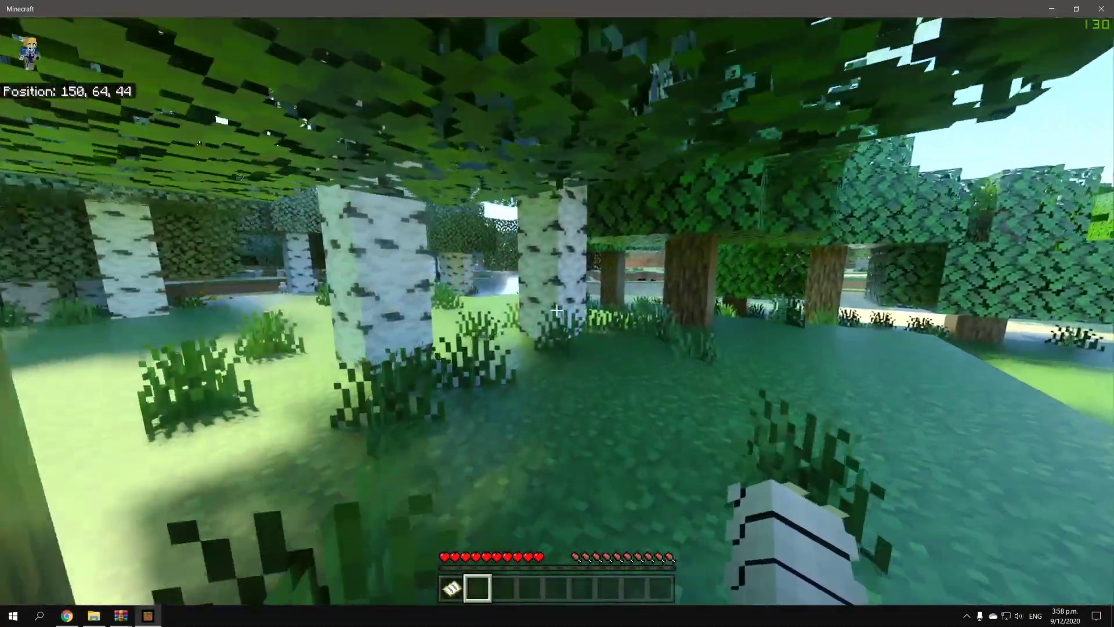
key("w")
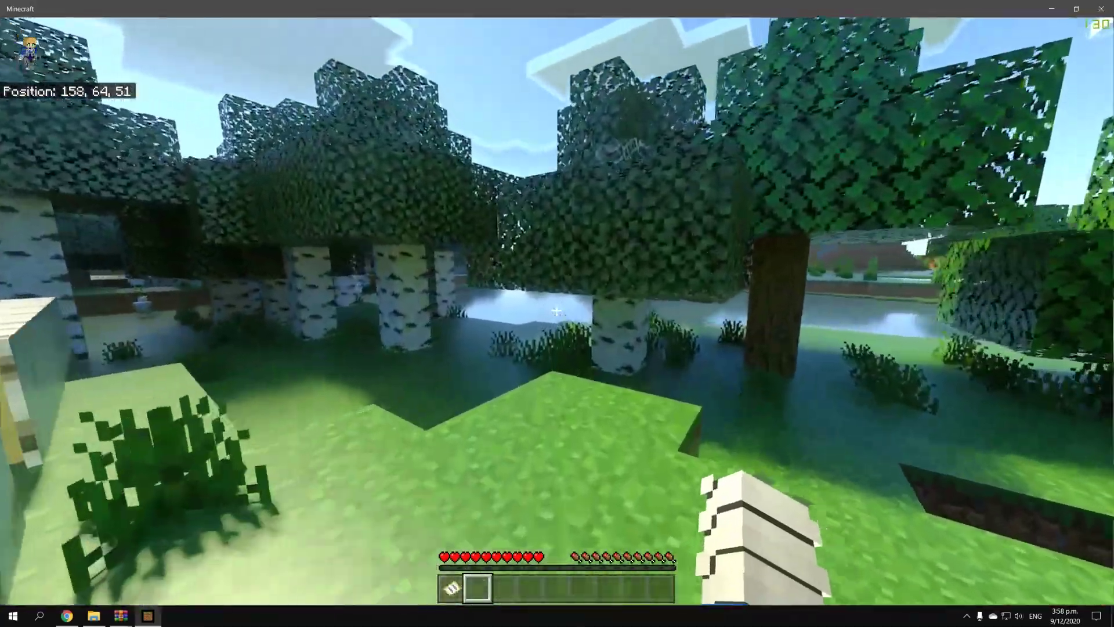
key("w")
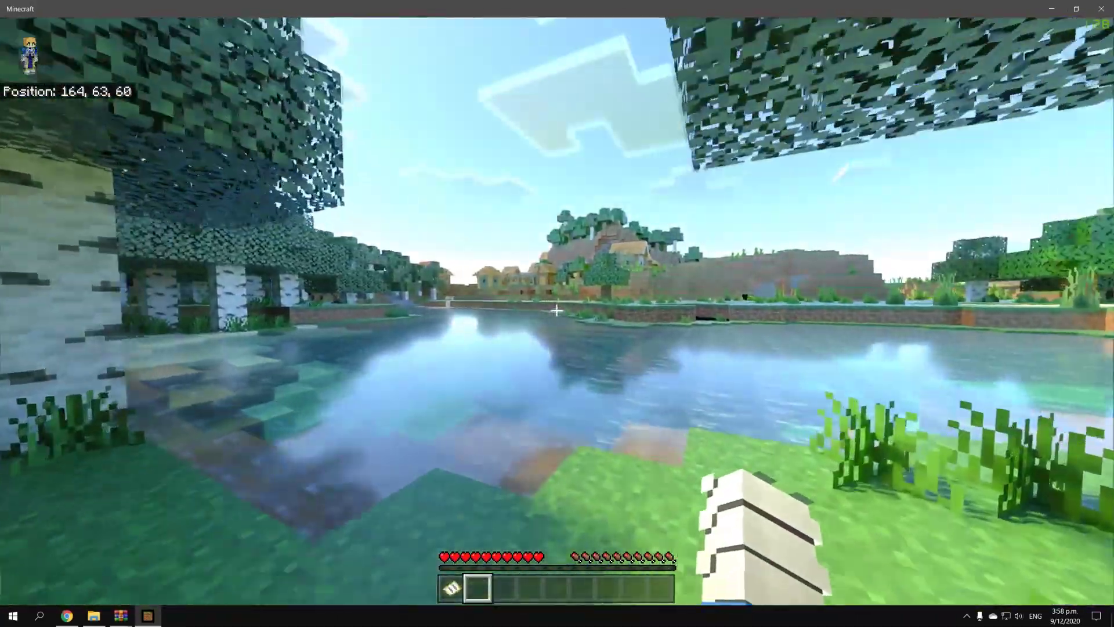
key("w")
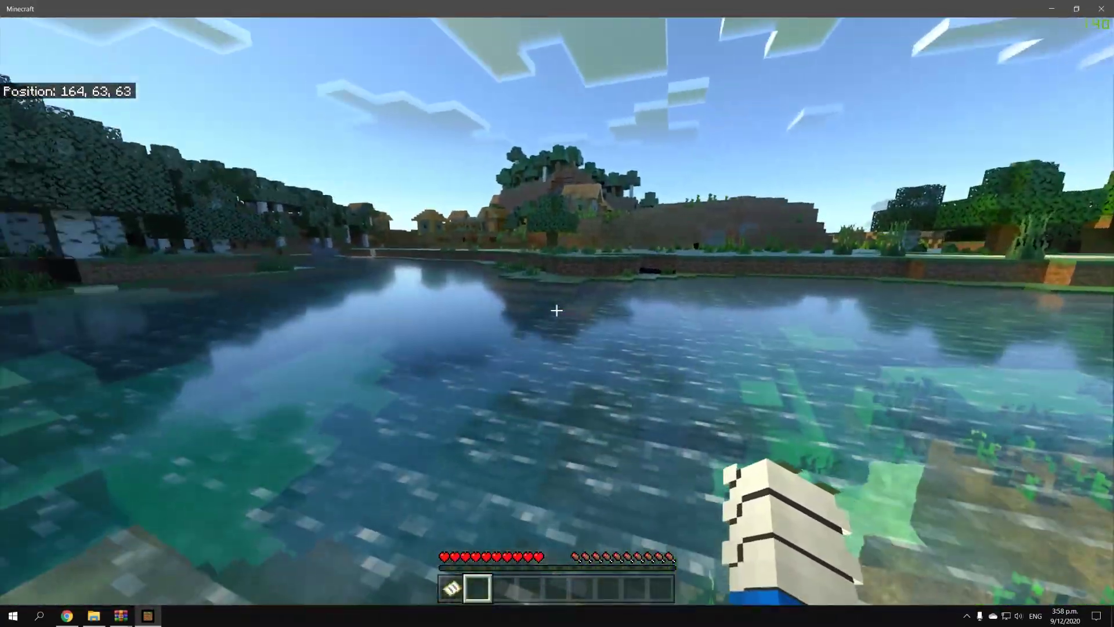